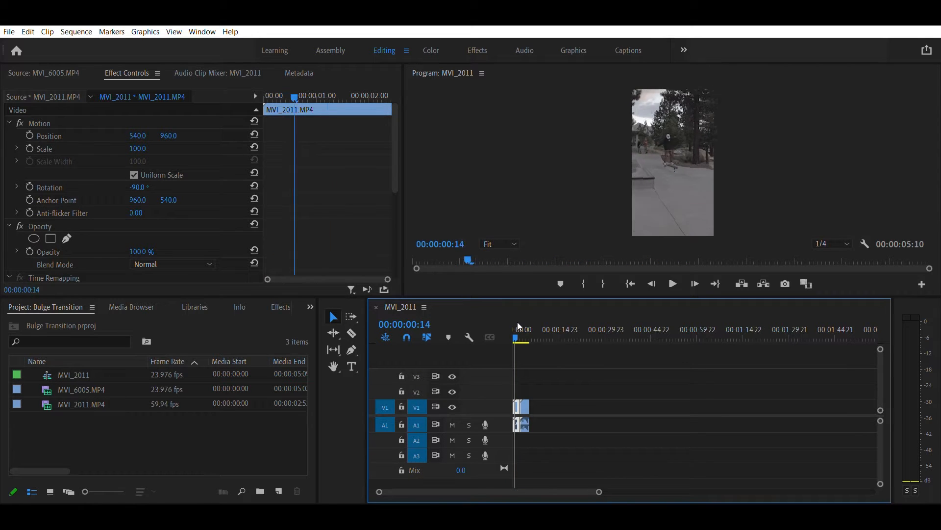
- Move the MVI_2011 clip to V3 with its audio on A2, overlapping the start of MVI_6005 at 00:00:01:19
left_click_drag(599, 492, 504, 490)
left_click_drag(666, 326, 715, 324)
left_click_drag(798, 405, 789, 382)
left_click_drag(787, 424, 790, 440)
left_click(766, 371)
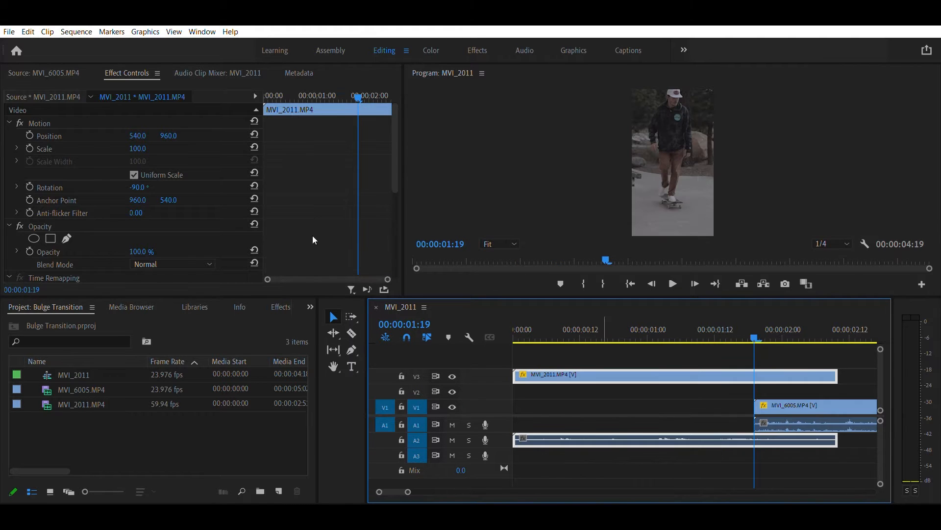
- Add Scale keyframes of 100 to the MVI_2011 clip at 00:00:01:19 and 00:00:01:21
left_click(29, 148)
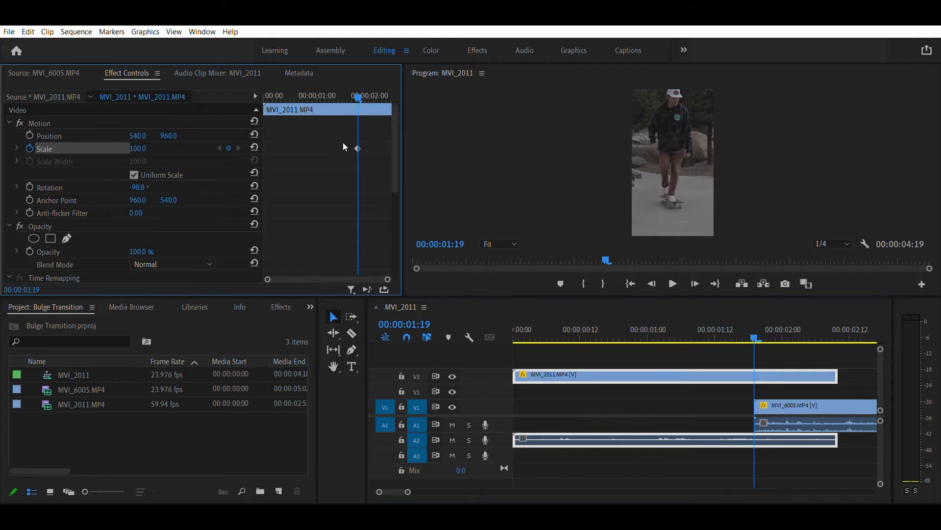
key("Right")
key("Right")
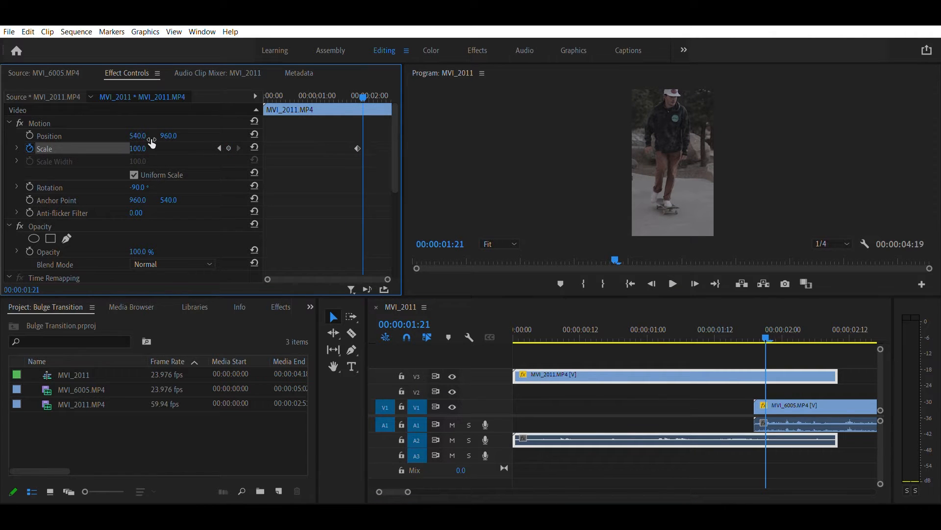
left_click(228, 147)
- Set MVI_2011's Scale at the 00:00:01:19 keyframe to 110, trying 105 first
key("Left")
key("Left")
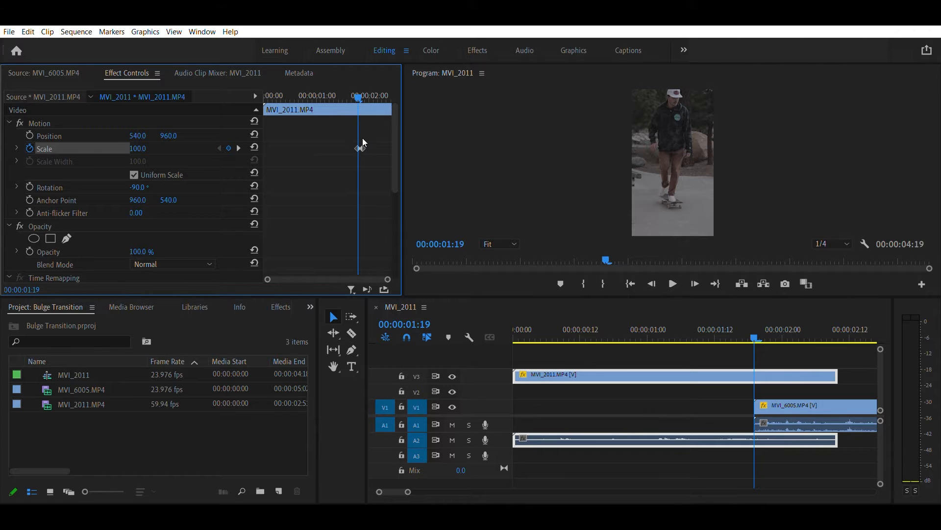
left_click(148, 148)
type("105")
key("Return")
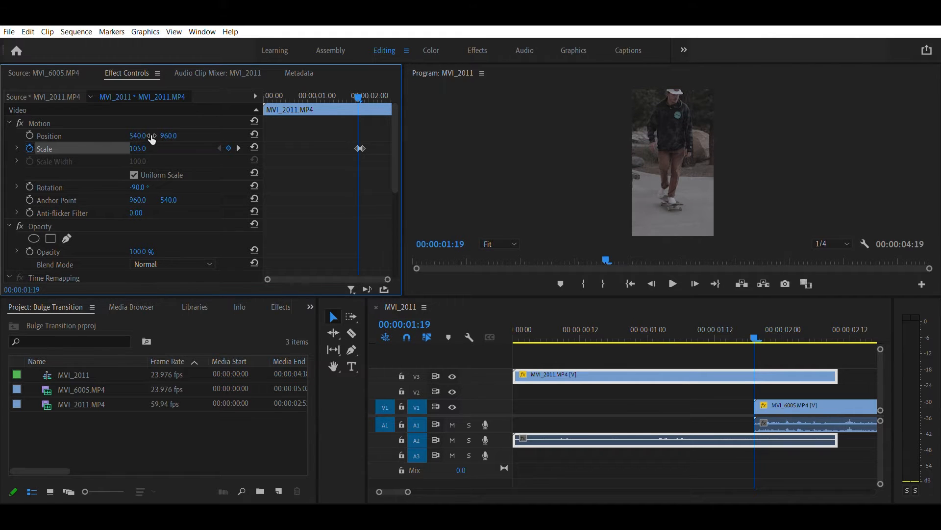
left_click(147, 144)
type("110")
key("Return")
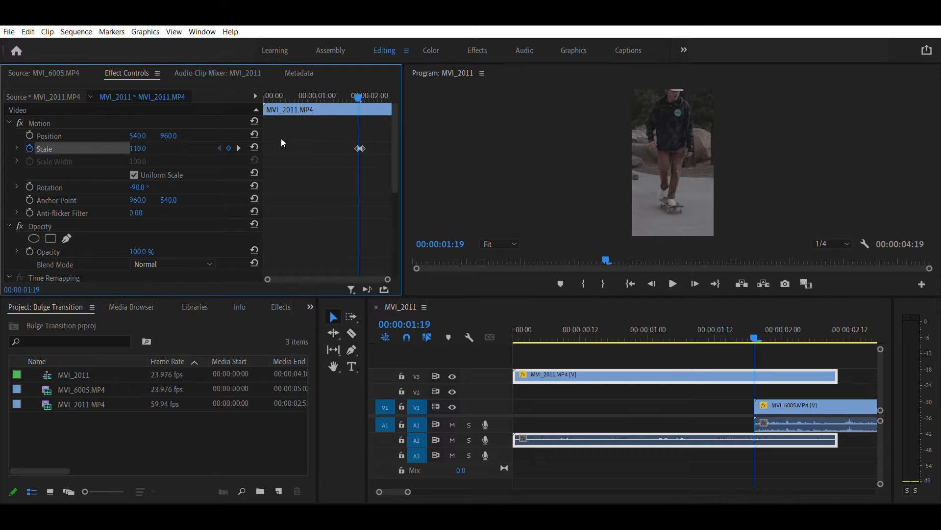
- Move MVI_2011's second Scale keyframe one frame earlier to 00:00:01:20 and preview the motion
mouse_move(358, 94)
left_mouse_down()
mouse_move(288, 94)
mouse_move(360, 93)
left_mouse_up()
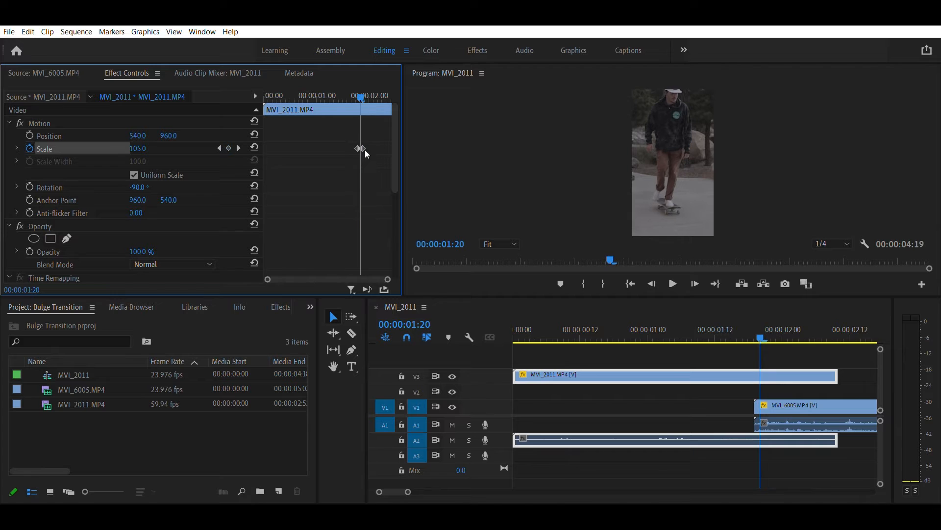
left_click_drag(363, 147, 360, 148)
mouse_move(361, 98)
left_mouse_down()
mouse_move(363, 80)
mouse_move(353, 85)
left_mouse_up()
key("space")
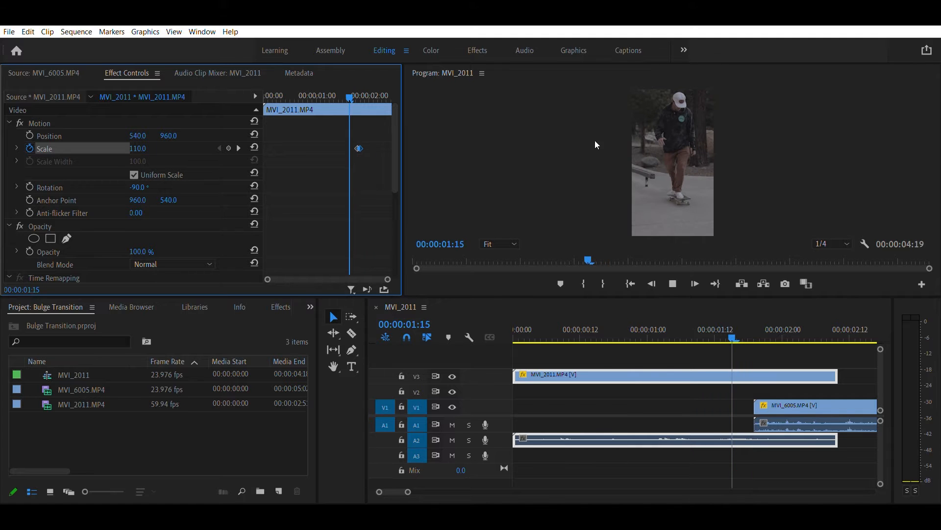
left_click(844, 248)
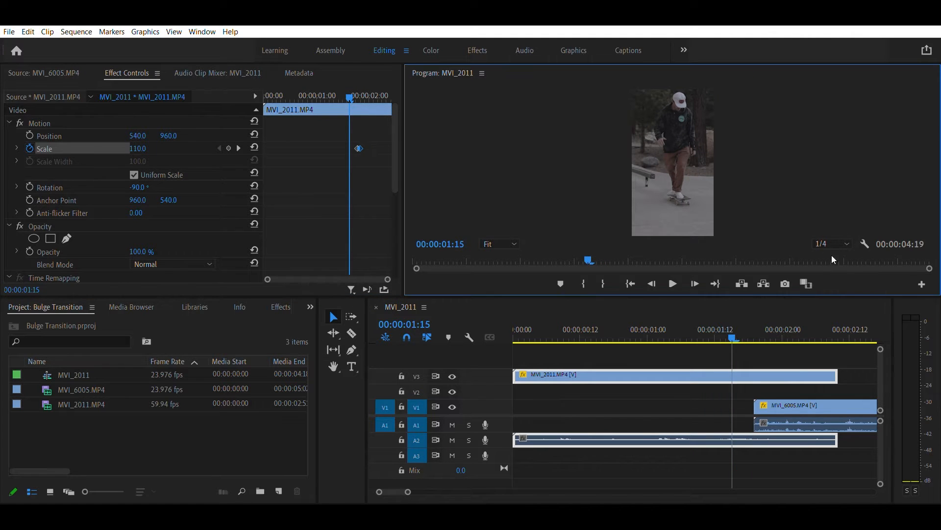
- Add a Scale keyframe to MVI_2011 at 00:00:01:22, trying 200 and settling on 250
left_click(367, 94)
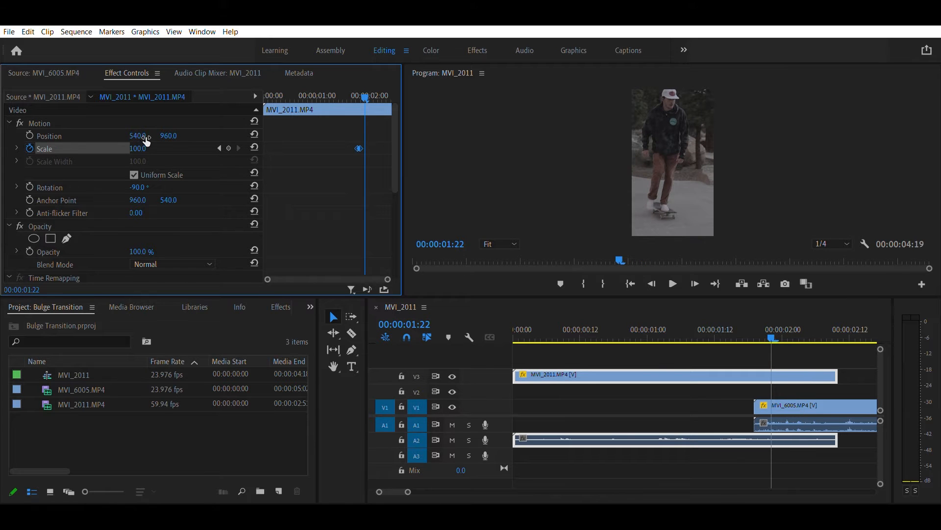
left_click(138, 148)
type("200")
key("Return")
left_click(139, 148)
type("250")
key("Return")
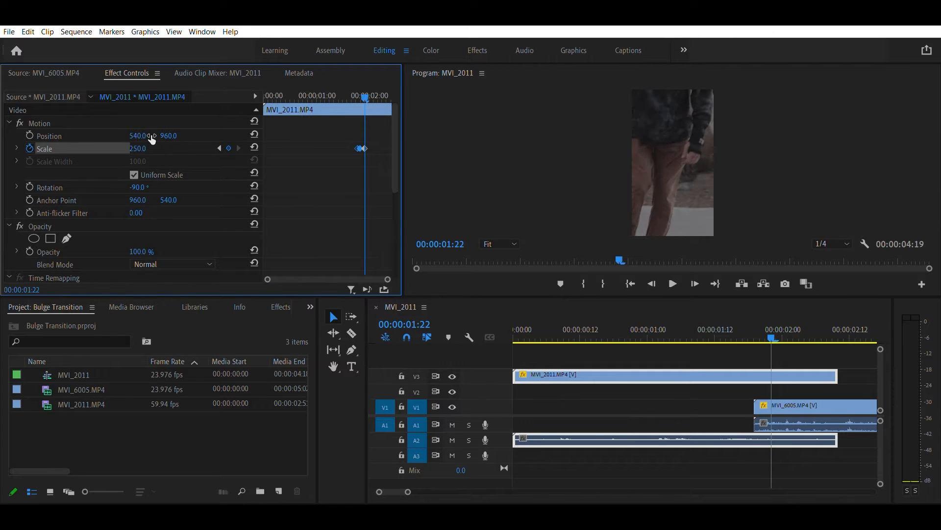
- Trim the end of the MVI_2011 clip back to 00:00:01:23, one frame after its last Scale keyframe
scroll(817, 367, "down", 1)
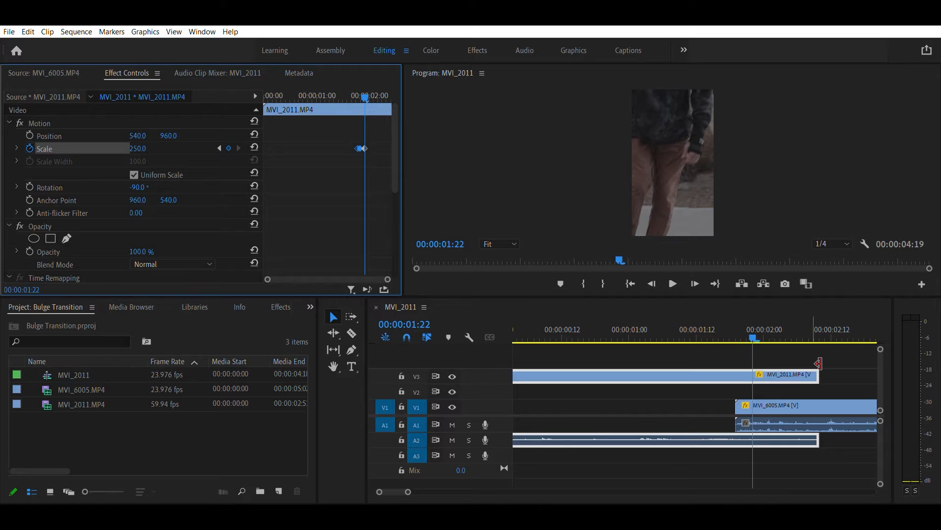
key("Right")
left_click_drag(819, 375, 759, 376)
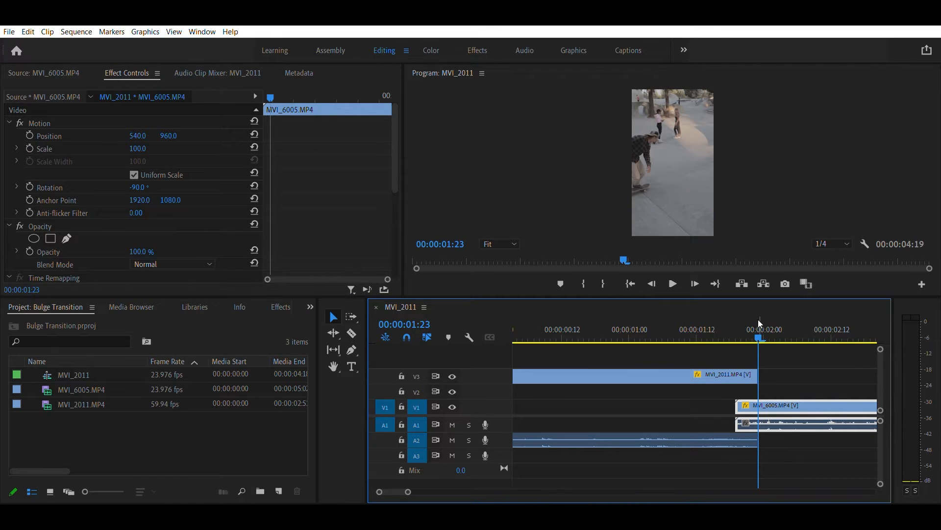
- Add a Scale keyframe to MVI_6005 at 00:00:01:23, trying 200 and settling on 250
key("Left")
key("Right")
left_click(30, 147)
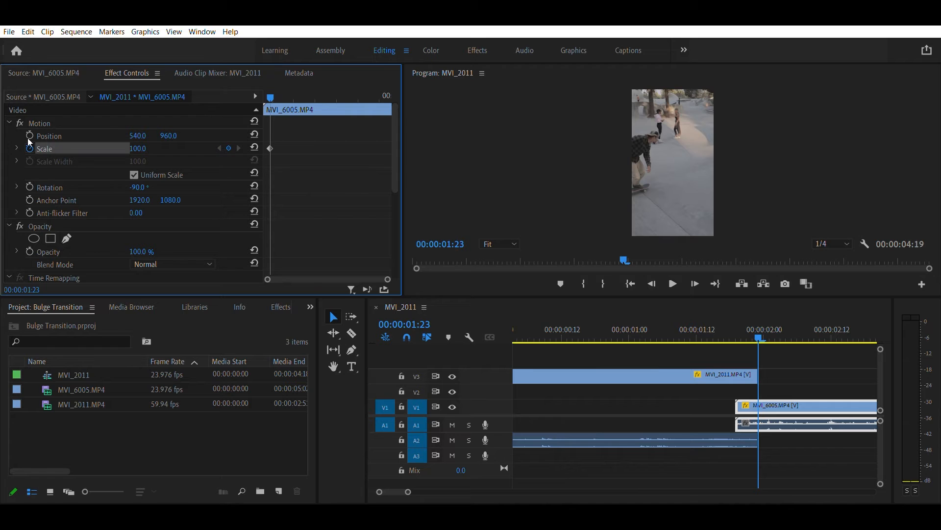
left_click(137, 148)
type("200")
key("Return")
type("250")
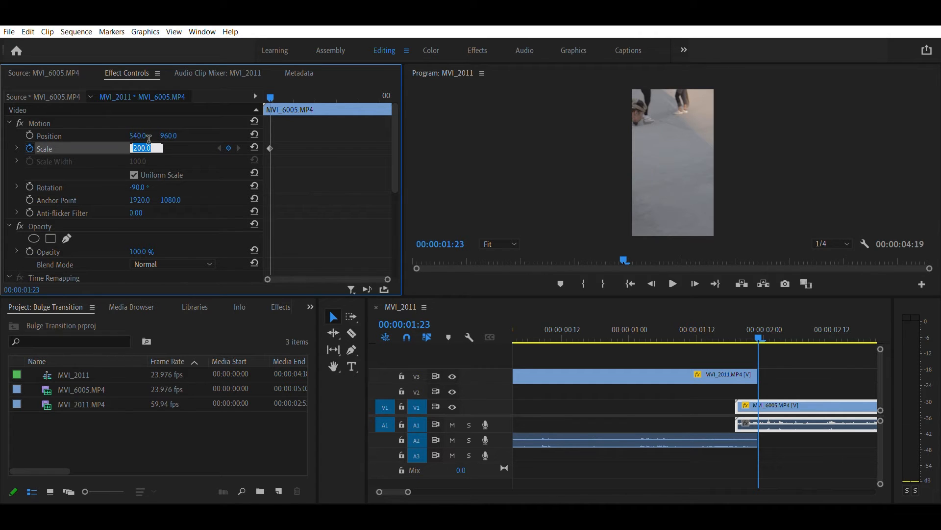
key("Return")
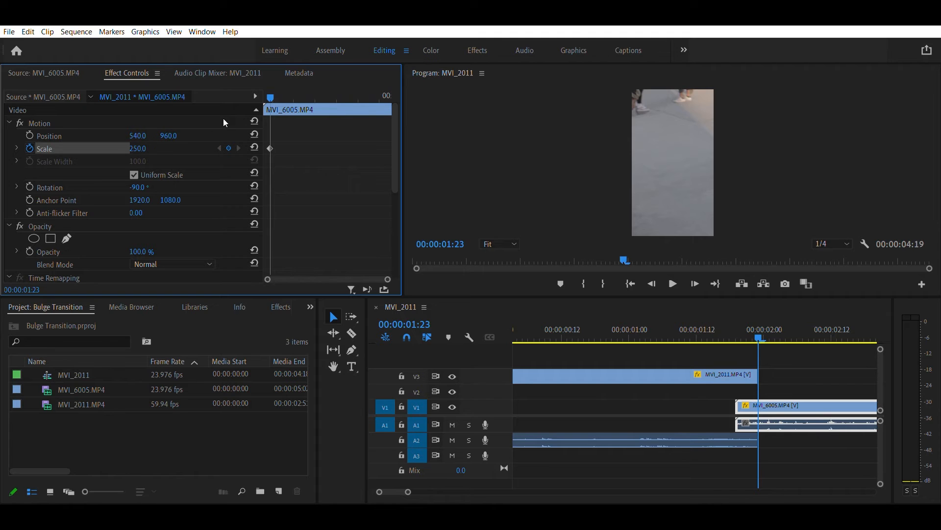
- Add a second Scale keyframe of 100 to MVI_6005 shortly after its first keyframe
key("Right")
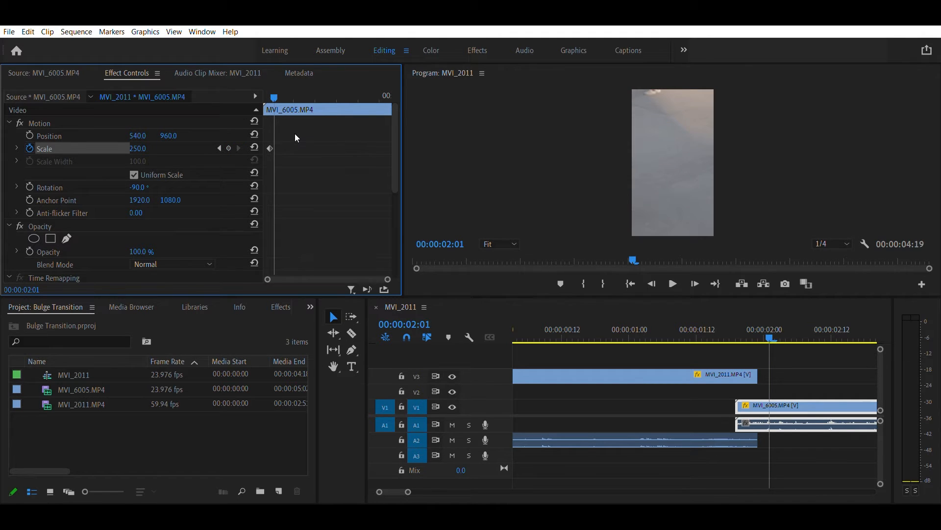
key("Right")
left_click(148, 143)
type("100")
key("Return")
- Add a Scale keyframe to MVI_6005 at 00:00:02:02, trying 105 and settling on 110
key("Right")
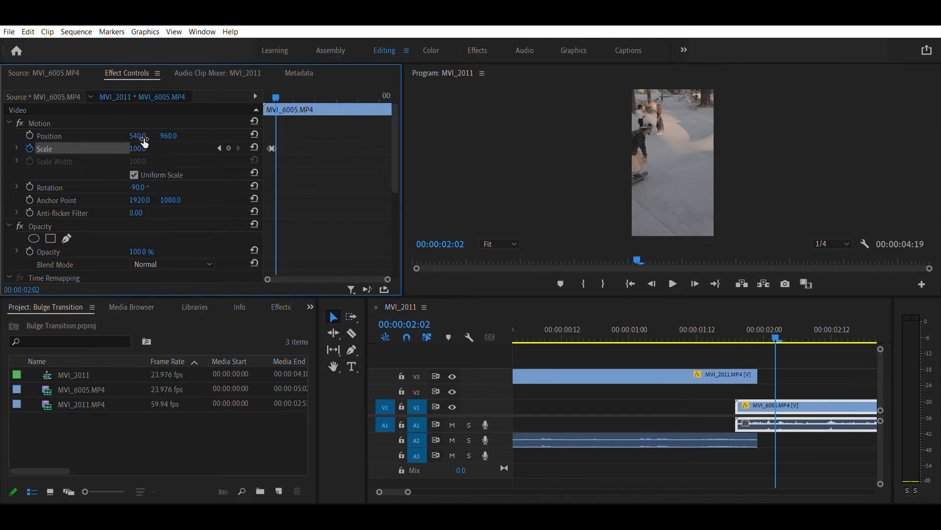
left_click(143, 147)
type("105")
key("Return")
left_click(138, 149)
type("110")
key("Return")
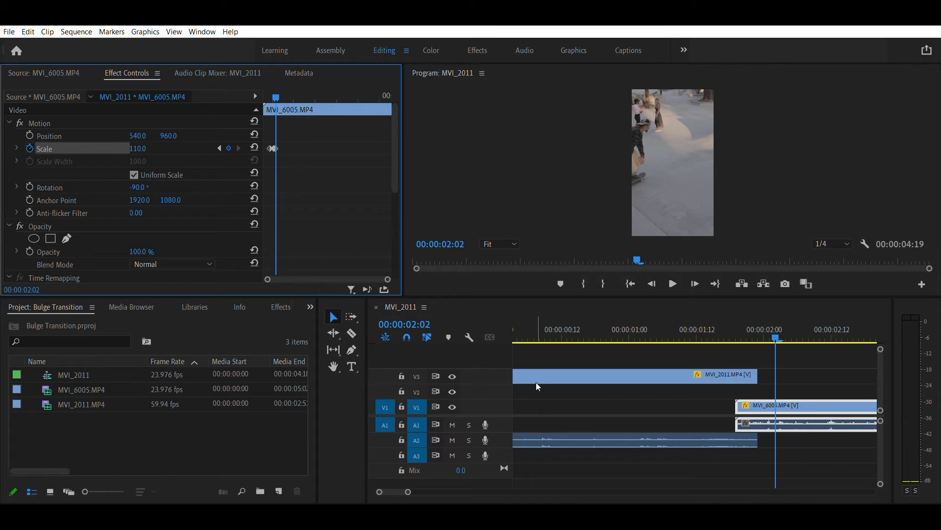
- Play back the sequence across the cut to review the zoom transition between MVI_2011 and MVI_6005
left_click(762, 444)
left_click(837, 243)
left_click(839, 260)
left_click(828, 242)
left_click(834, 278)
left_click_drag(707, 318, 514, 322)
key("space")
left_click_drag(408, 491, 448, 491)
left_click_drag(564, 319, 548, 323)
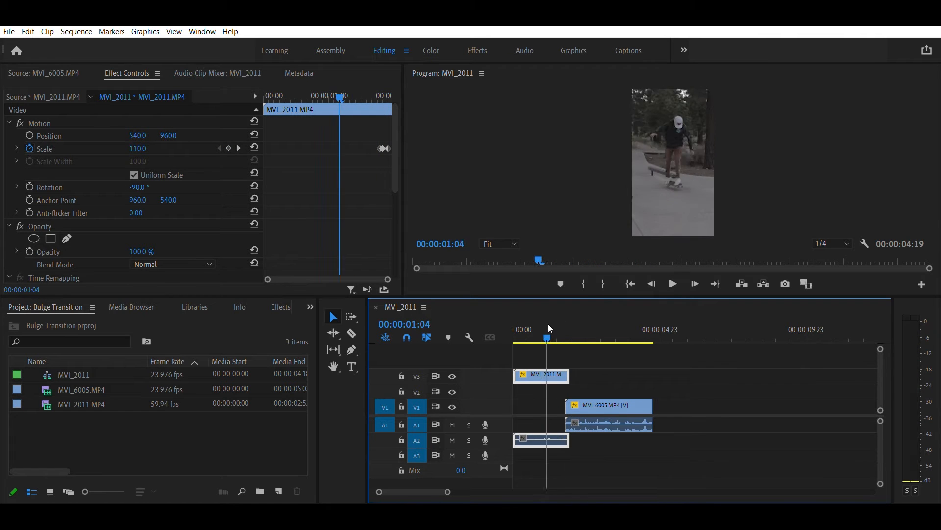
left_click(554, 324)
key("space")
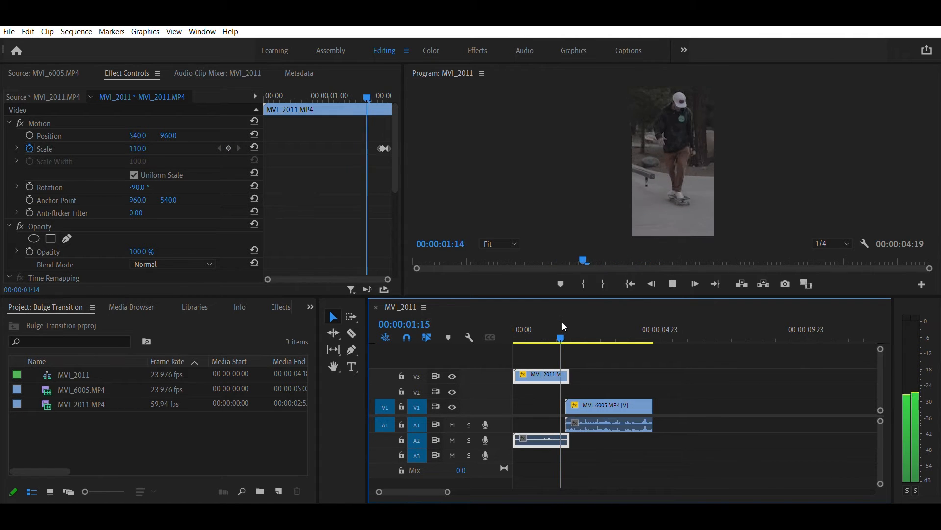
key("space")
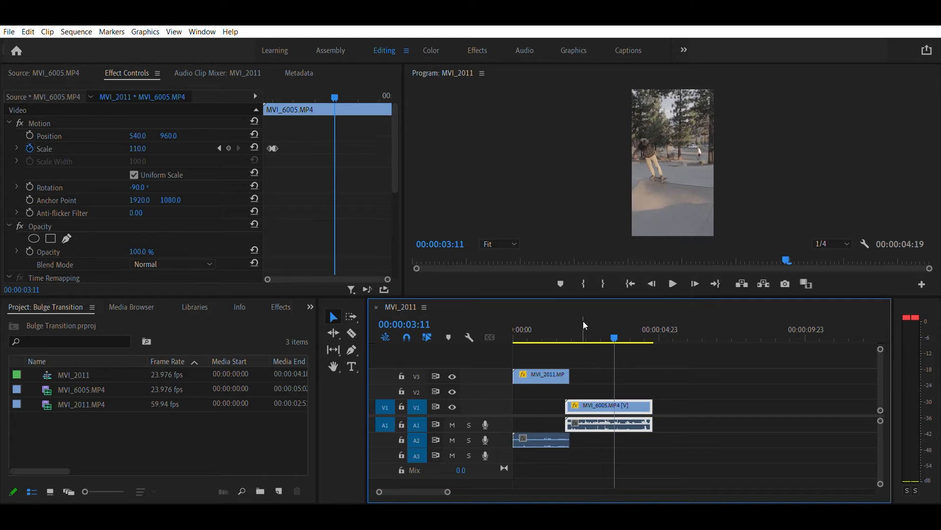
left_click_drag(588, 319, 555, 325)
- Bring the ES_Dark Outlands music file into the project, open it in the source monitor and listen to its beginning
left_click(148, 123)
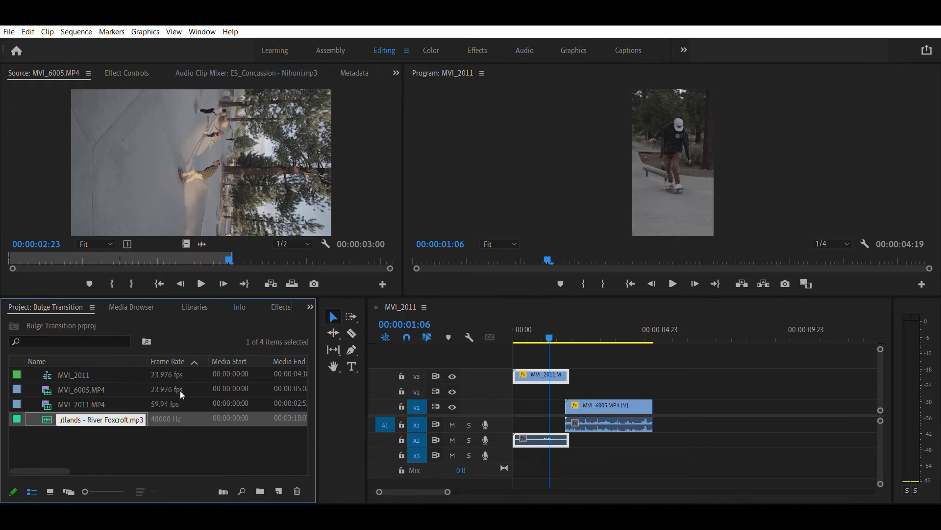
double_click(172, 418)
key("space")
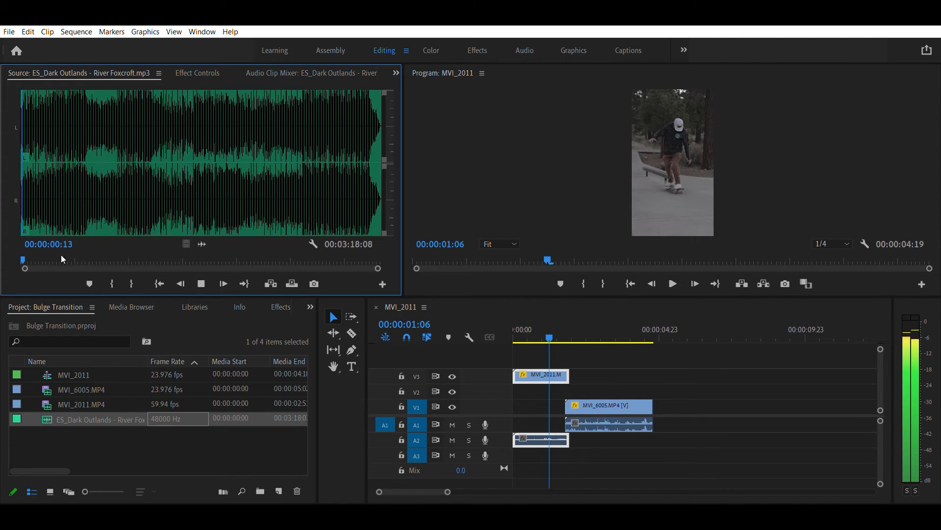
key("space")
- Place the ES_Dark Outlands music on audio track A3, starting shortly after the beginning of the MVI_2011 clip
left_click(128, 419)
left_click(154, 418)
left_click_drag(117, 415, 523, 455)
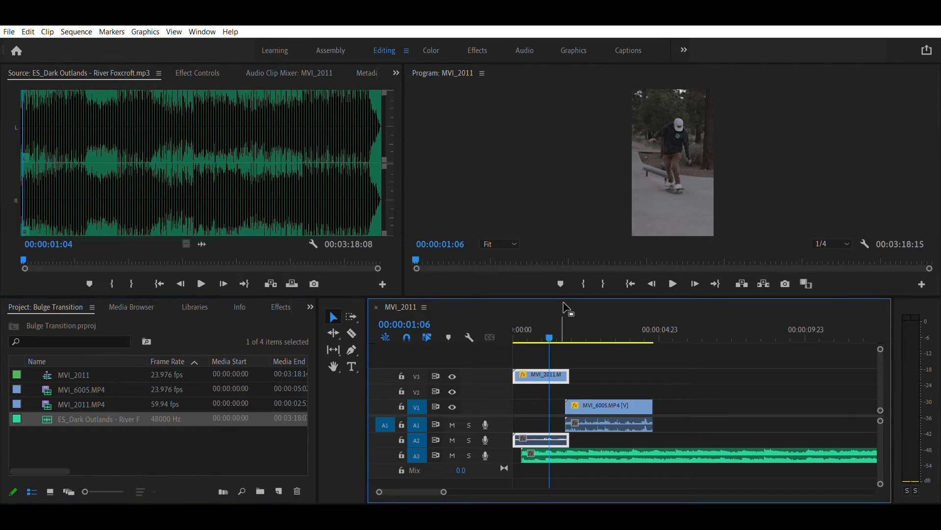
- Play the transition with the music several times, starting from points shortly before the cut between the clips
left_click(555, 325)
left_click_drag(555, 323, 567, 322)
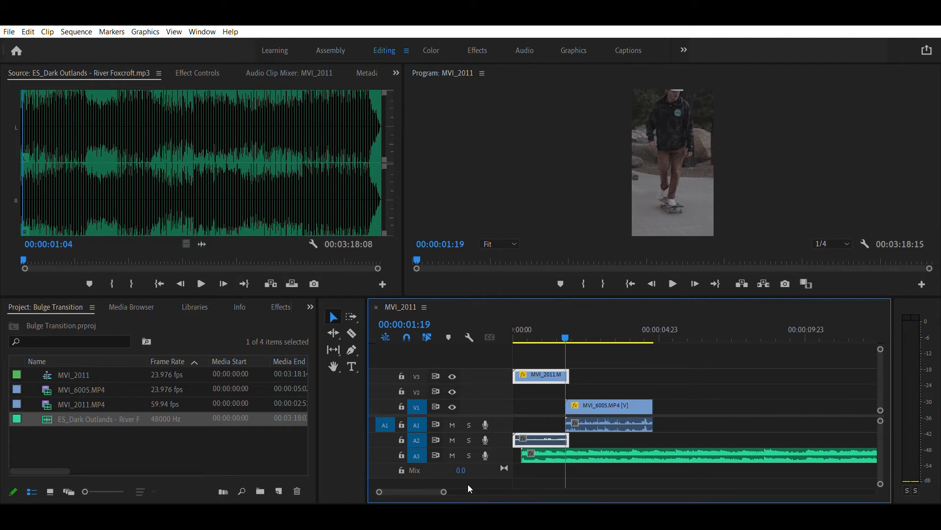
mouse_move(444, 491)
left_mouse_down()
mouse_move(425, 490)
mouse_move(434, 489)
left_mouse_up()
key("space")
left_click(681, 328)
left_click(822, 235)
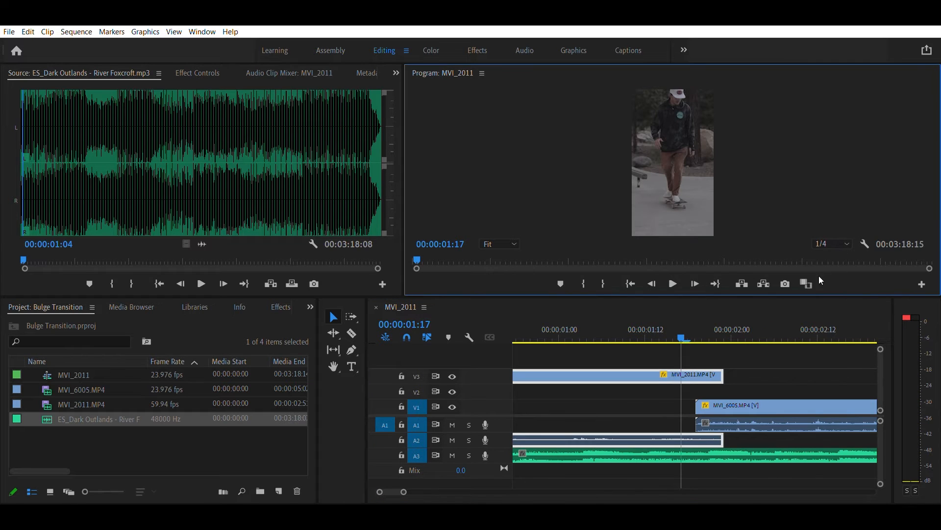
key("space")
left_click(691, 315)
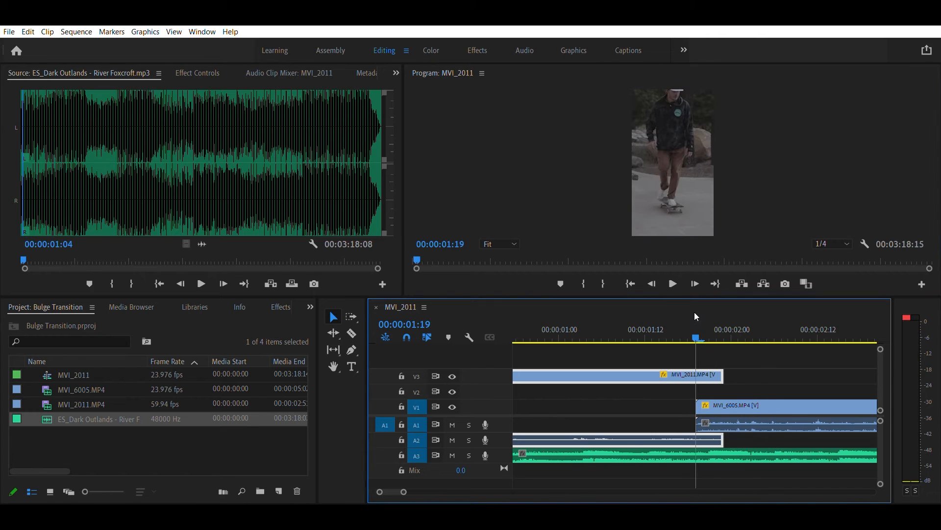
key("space")
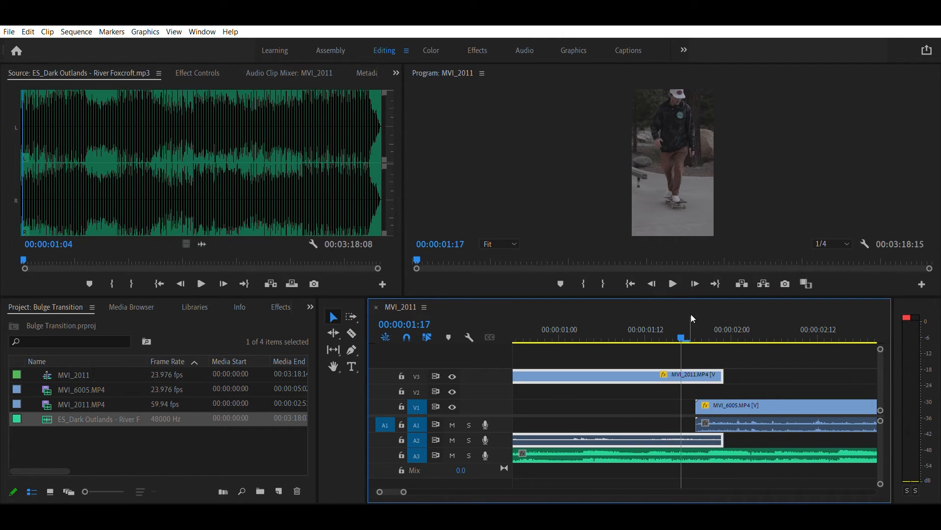
key("space")
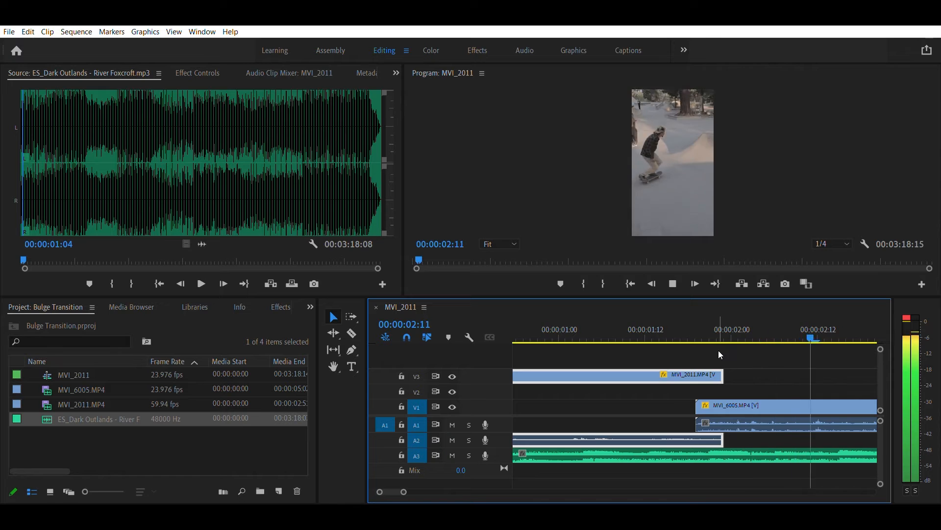
key("space")
left_click_drag(405, 491, 487, 491)
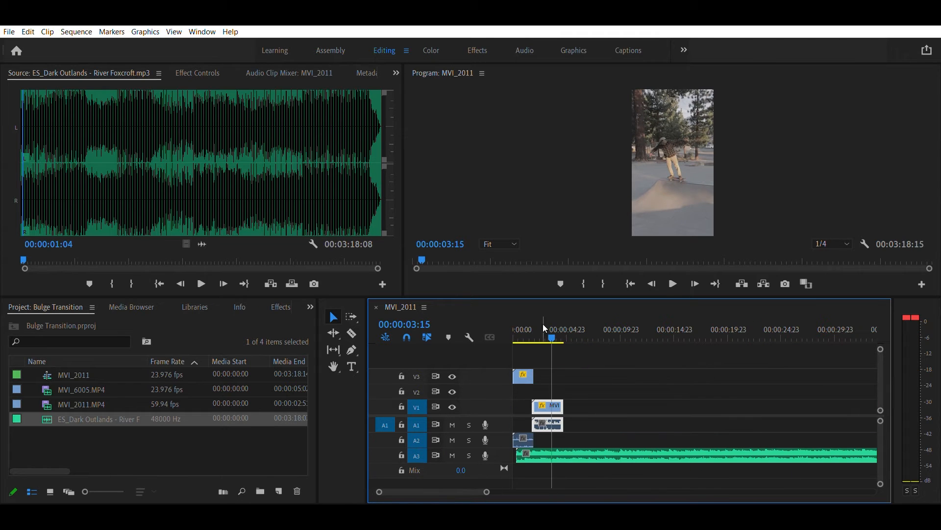
left_click(526, 321)
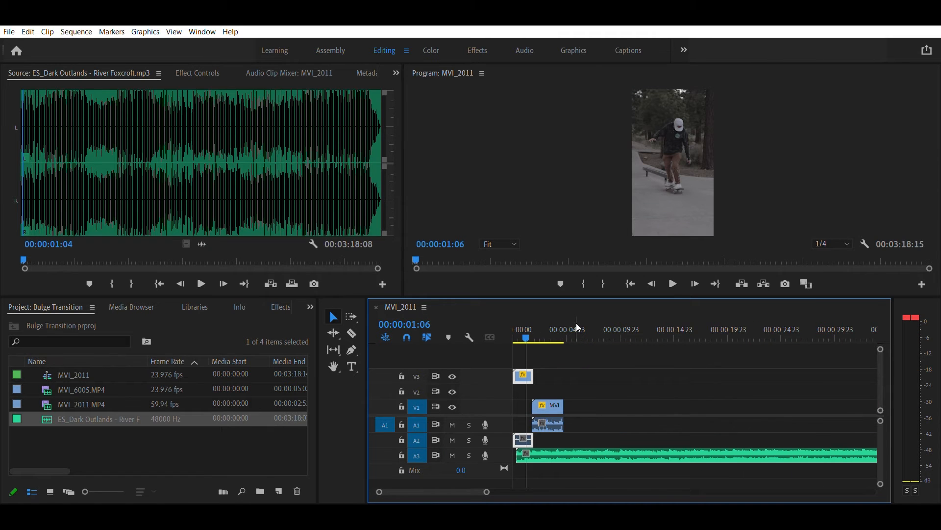
key("space")
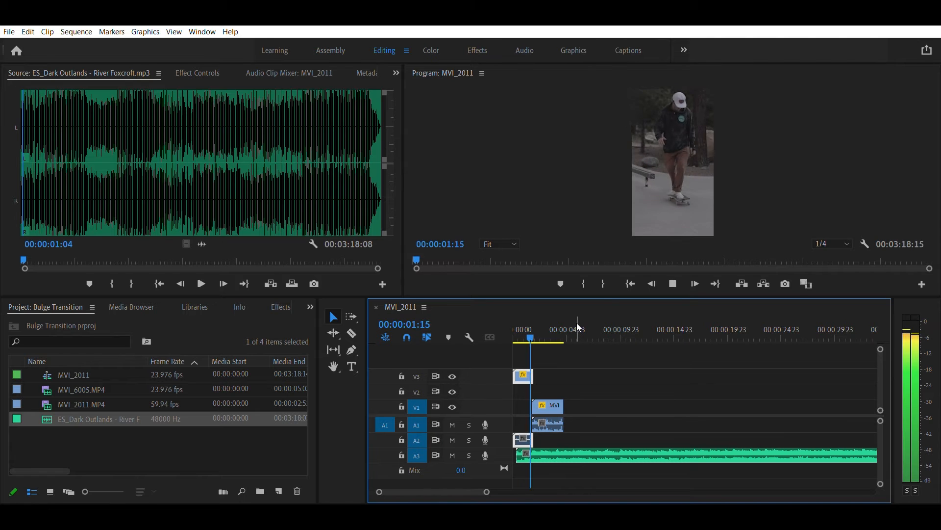
key("space")
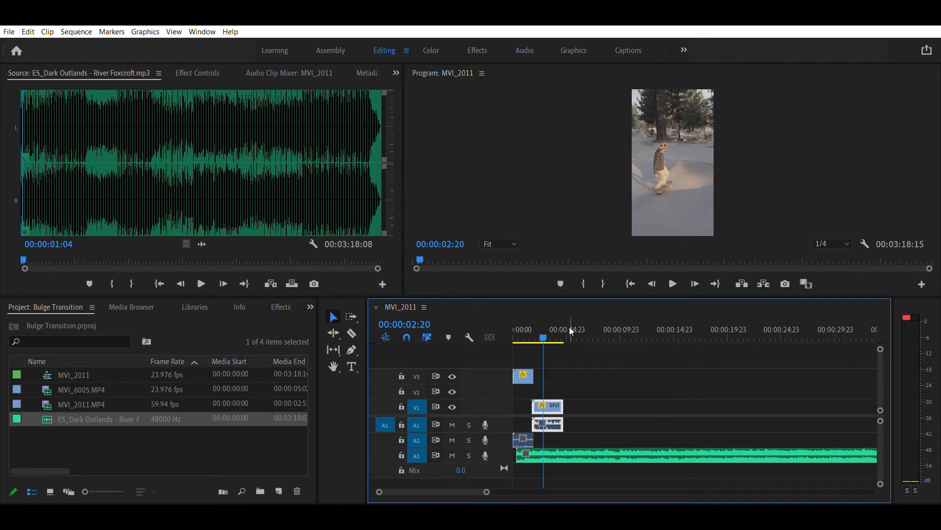
- Search the effects for "gaus" and apply Gaussian Blur to the MVI_2011 and MVI_6005 clips
left_click(277, 307)
left_click(77, 321)
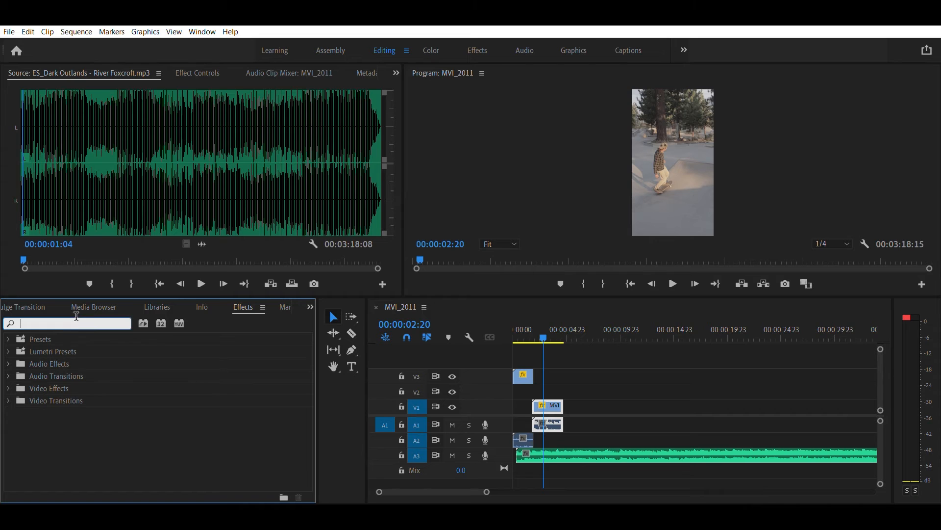
type("gas")
key("BackSpace")
type("us")
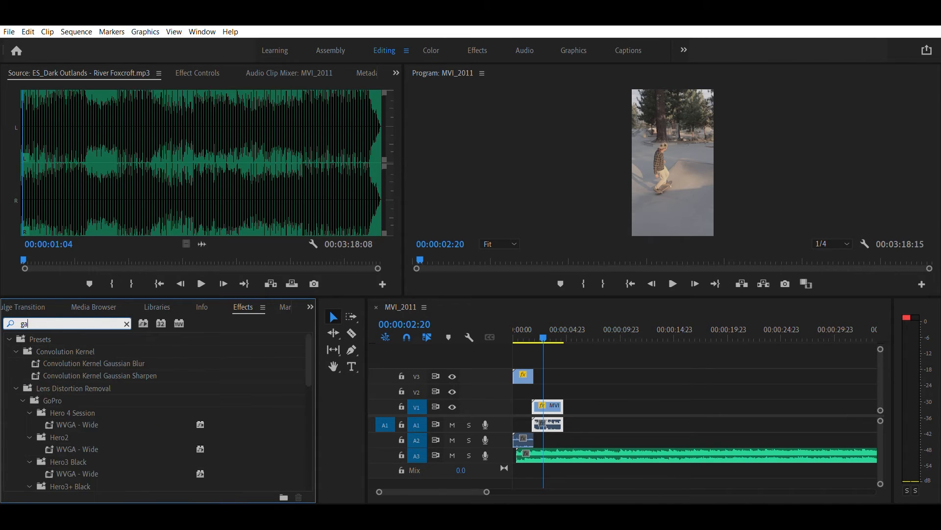
left_click_drag(569, 363, 526, 410)
double_click(75, 449)
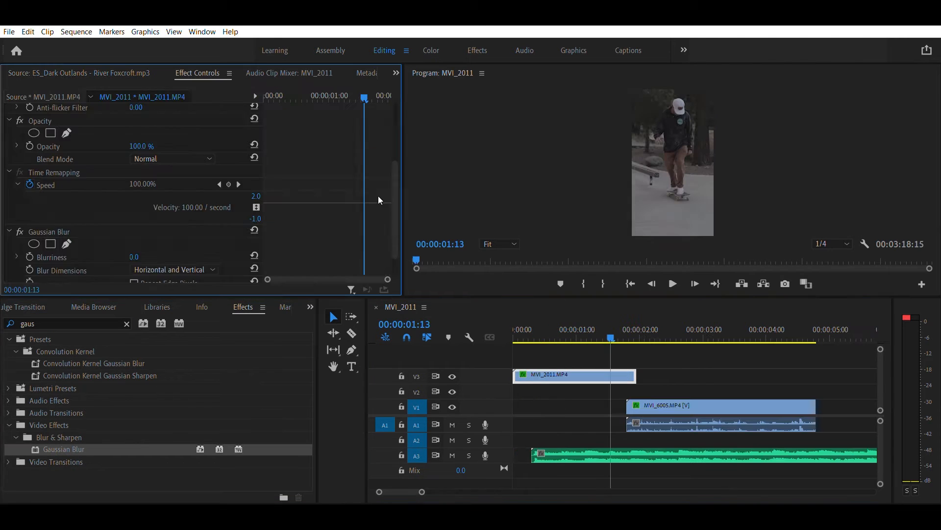
- On MVI_2011, start keyframing the Gaussian Blur Blurriness at 0 on the 100 Scale keyframe at 00:00:01:20
scroll(364, 234, "down", 2)
left_click_drag(614, 349, 619, 345)
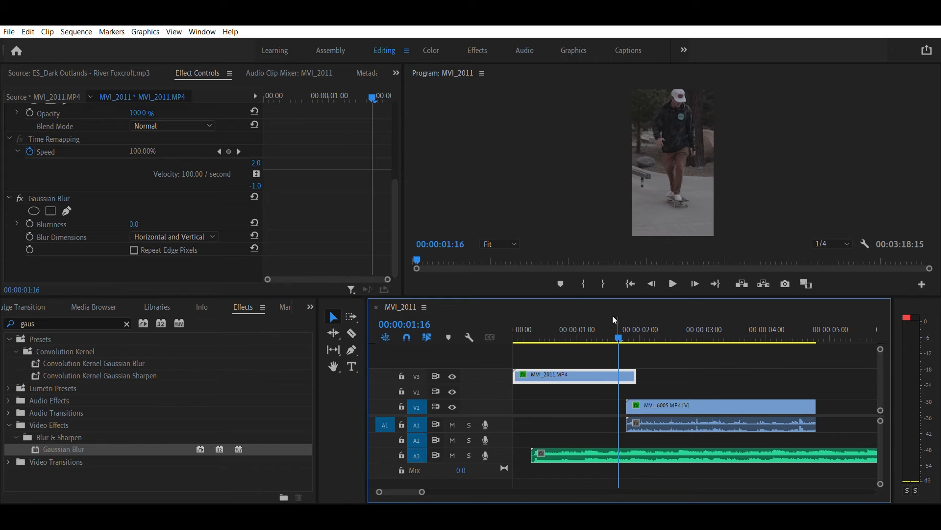
left_click_drag(392, 210, 392, 118)
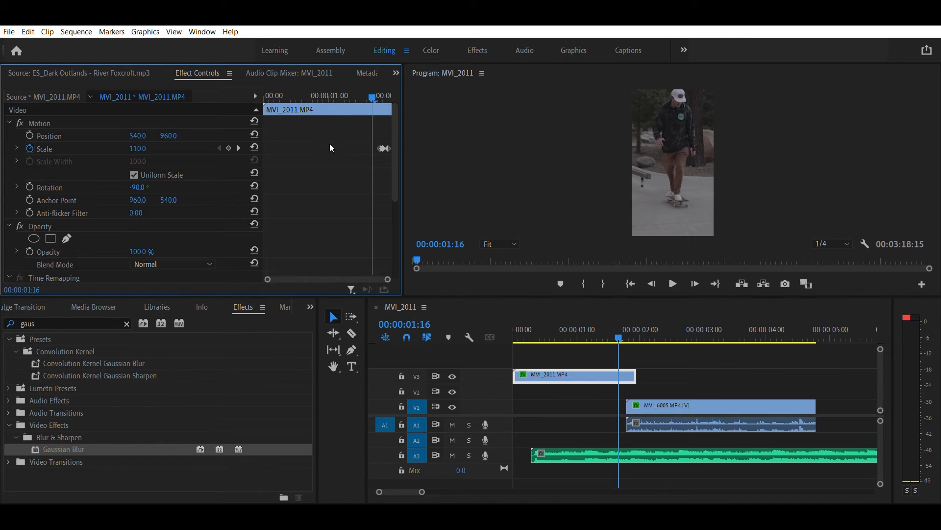
left_click(239, 147)
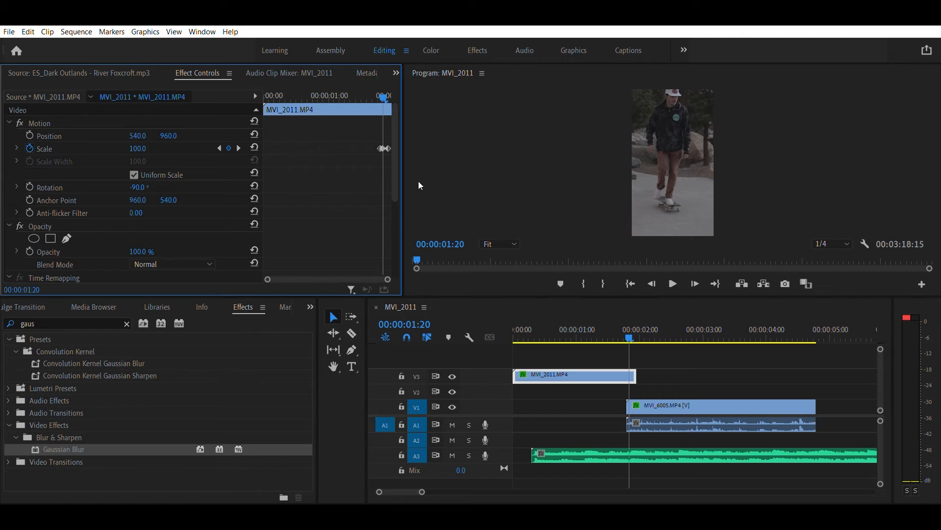
scroll(401, 184, "down", 5)
left_click(30, 224)
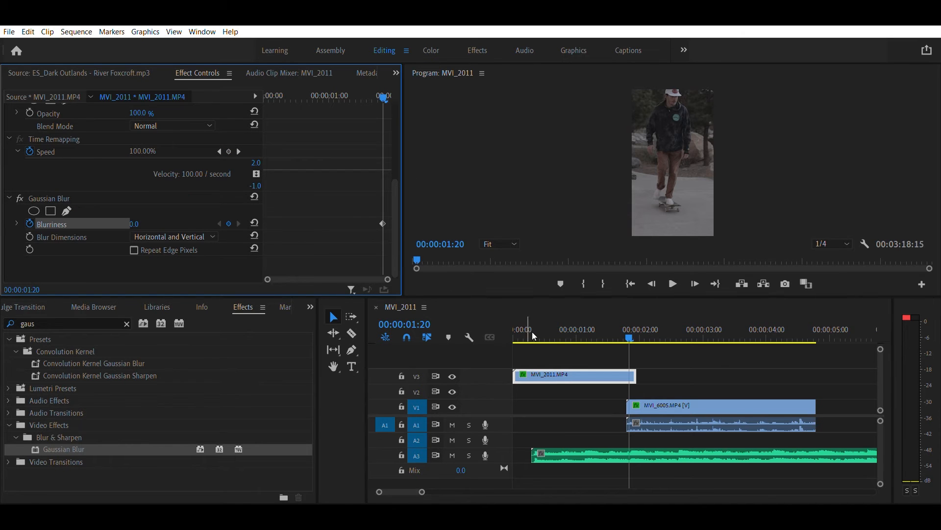
- At MVI_2011's last Scale keyframe, 00:00:01:22, set Blurriness to 67, with Horizontal blur dimensions and Repeat Edge Pixels on
key("Right")
key("Right")
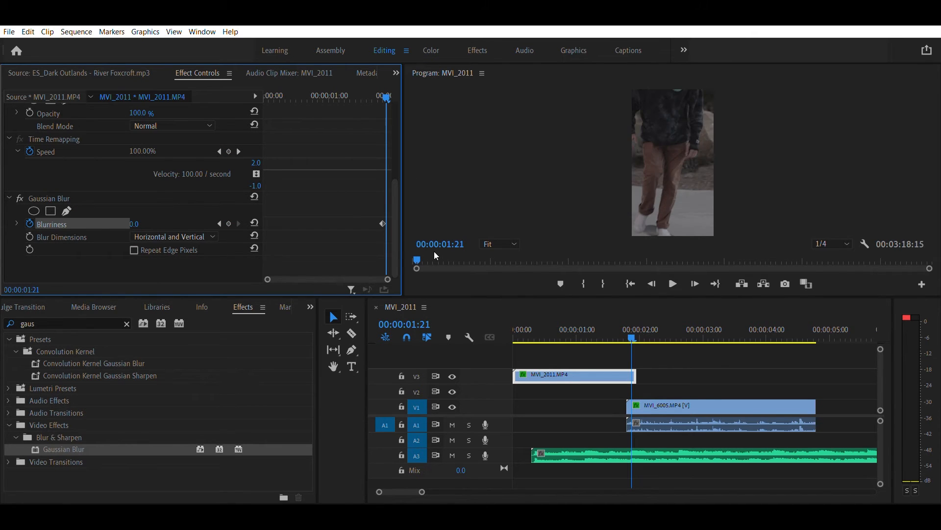
left_click_drag(393, 205, 393, 128)
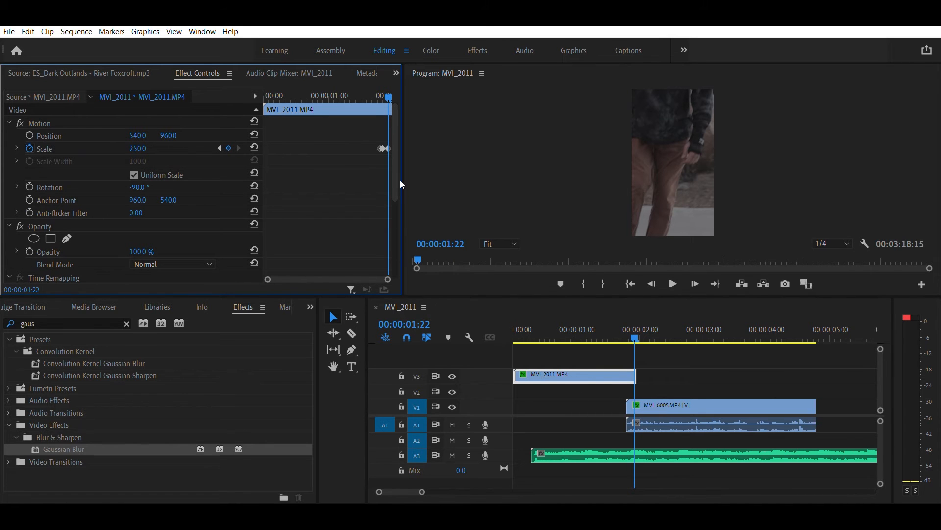
left_click_drag(396, 181, 396, 258)
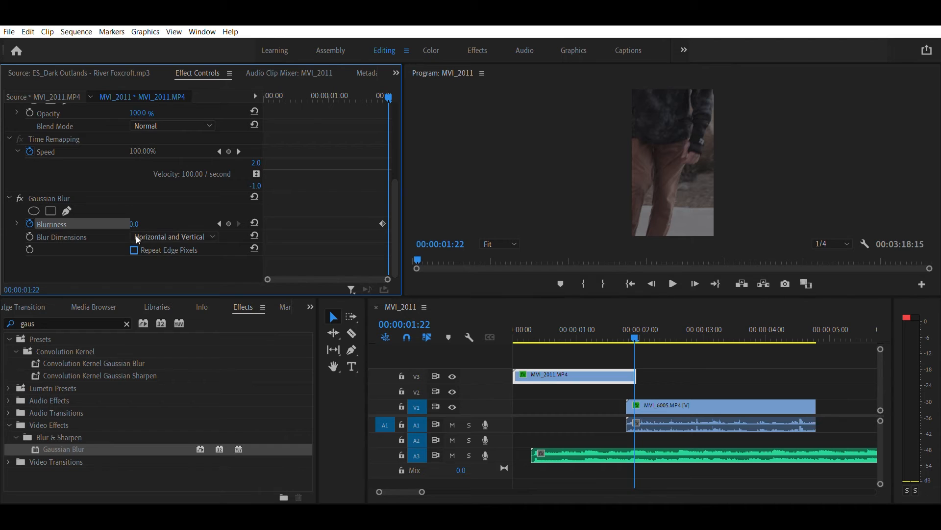
left_click_drag(133, 223, 177, 223)
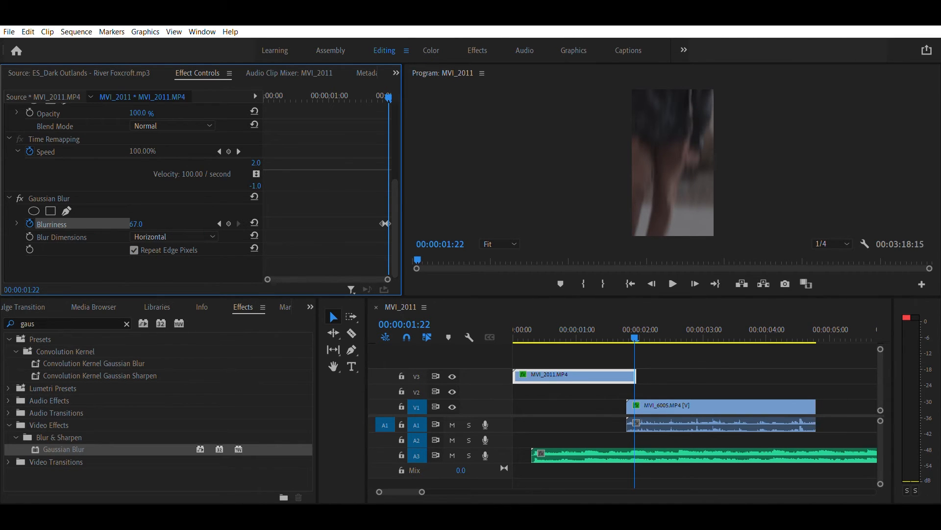
- On MVI_6005, keyframe Blurriness at 94 on the first Scale keyframe, with Horizontal and Vertical blur dimensions and Repeat Edge Pixels on
left_click(711, 405)
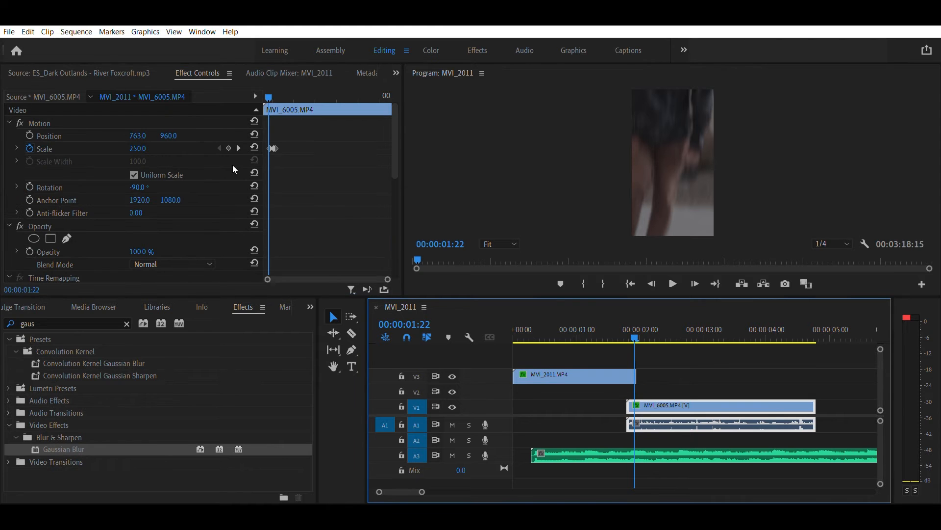
left_click(241, 135)
left_click_drag(397, 152, 388, 261)
scroll(60, 176, "up", 4)
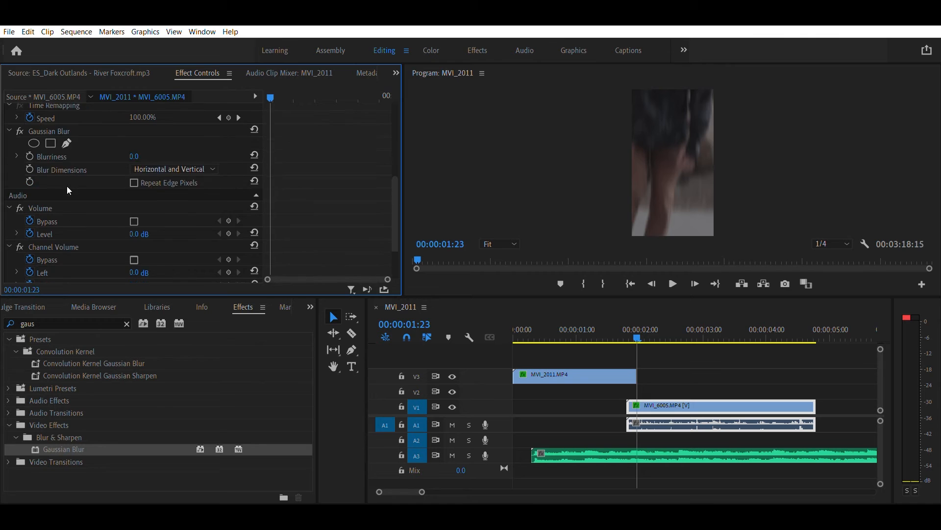
left_click(49, 193)
left_click(134, 219)
left_click(160, 203)
left_click(164, 224)
left_click_drag(134, 193, 171, 193)
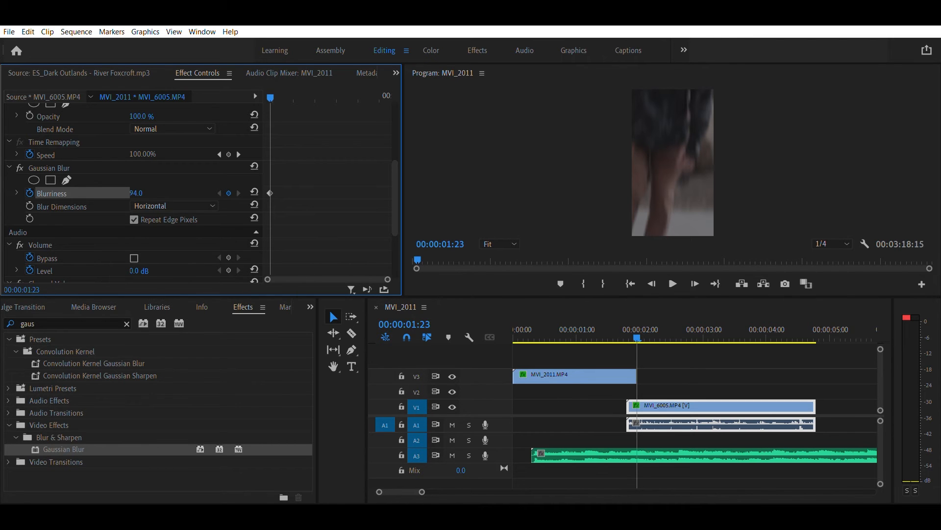
scroll(195, 200, "up", 2)
scroll(312, 189, "up", 3)
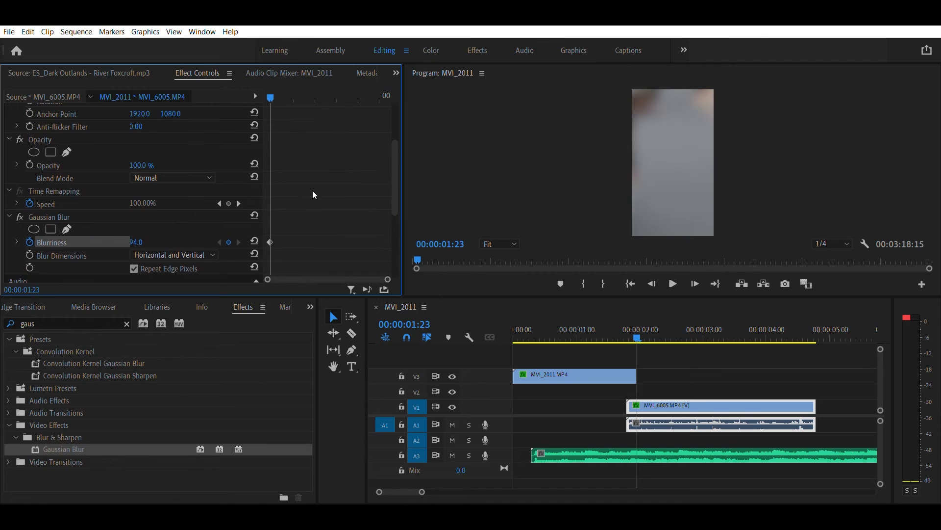
scroll(307, 208, "down", 2)
- Add a Blurriness keyframe of 0 to MVI_6005 on its next Scale keyframe at 00:00:02:01
left_click_drag(395, 188, 395, 129)
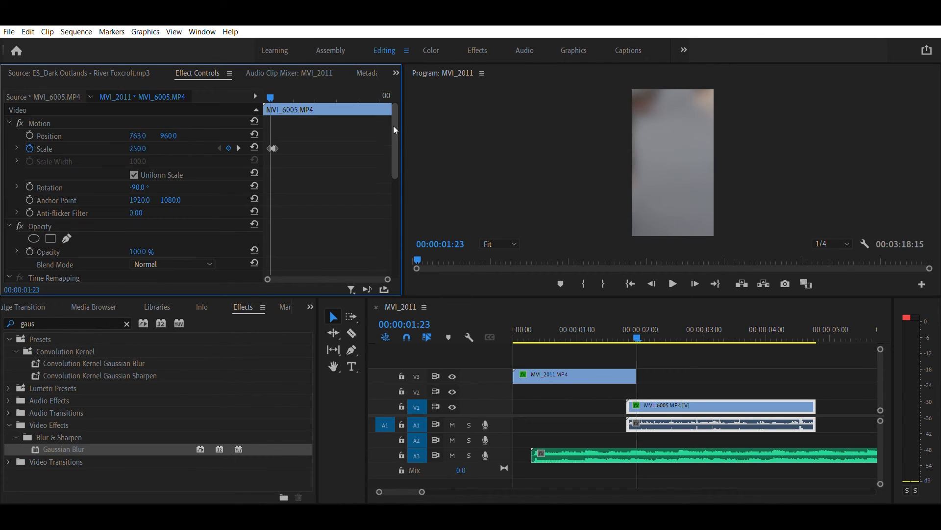
left_click(239, 148)
left_click_drag(396, 150, 396, 200)
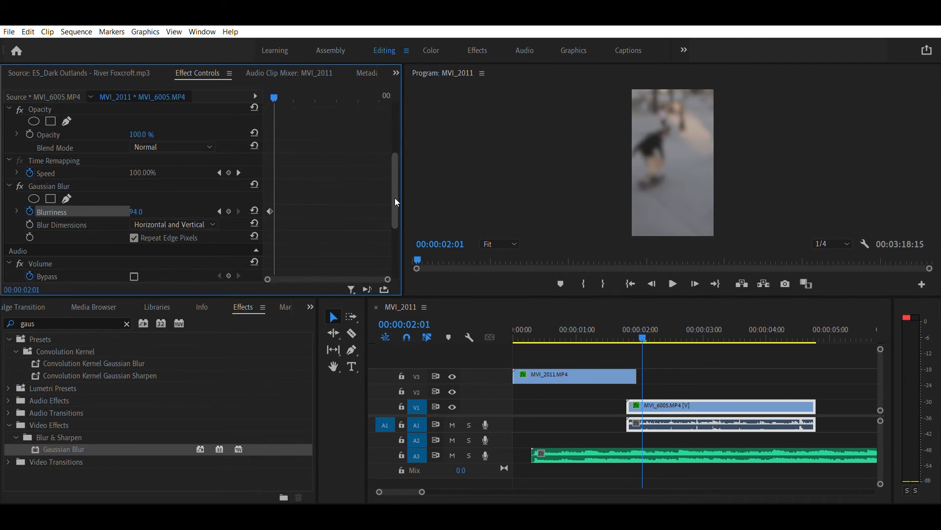
left_click(229, 211)
left_click(143, 205)
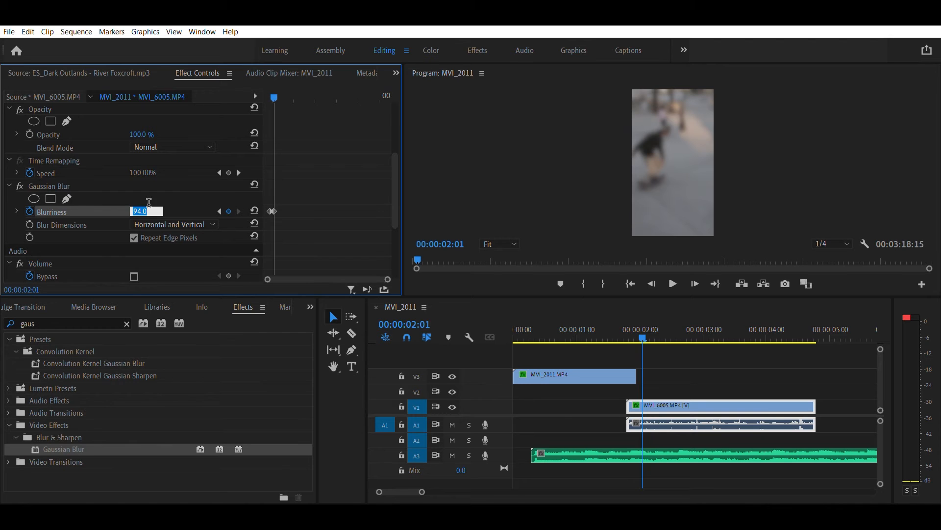
key("Return")
left_click(143, 205)
type("0")
key("Return")
left_click(829, 241)
left_click(835, 257)
left_click(836, 240)
left_click(842, 270)
- Play the blurred transition with the music from the sequence start and from points shortly before the cut
left_click_drag(643, 329, 506, 325)
key("space")
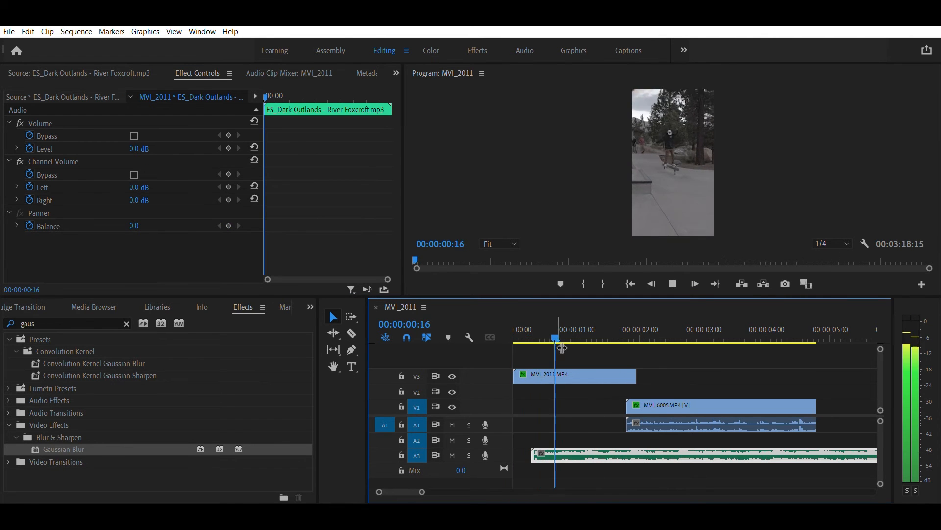
left_click(602, 323)
key("space")
left_click(612, 317)
key("space")
left_click(614, 316)
mouse_move(616, 314)
left_mouse_down()
mouse_move(643, 306)
mouse_move(631, 310)
left_mouse_up()
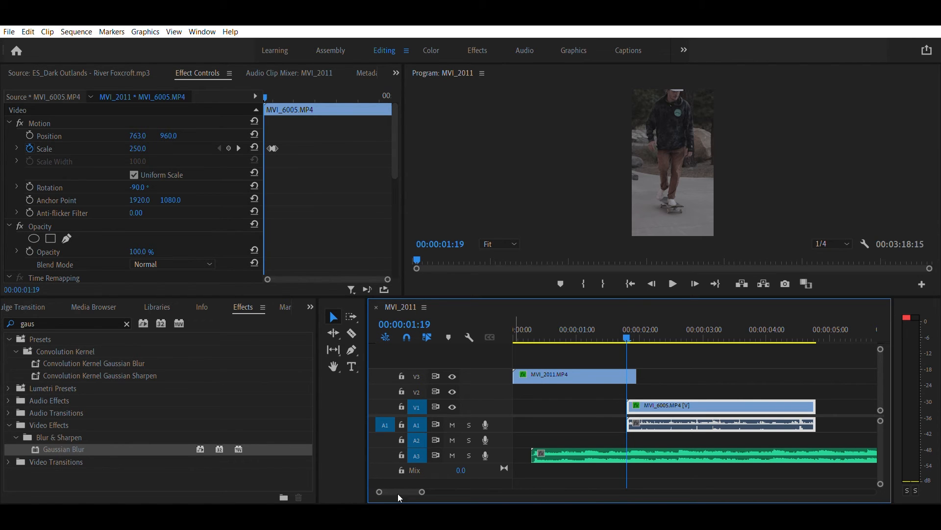
- Duplicate both clips further along V3 and V1, and disable Gaussian Blur on the MVI_2011 copy
left_click_drag(422, 492, 466, 492)
left_click_drag(562, 367, 640, 387)
left_click_drag(582, 402, 543, 369)
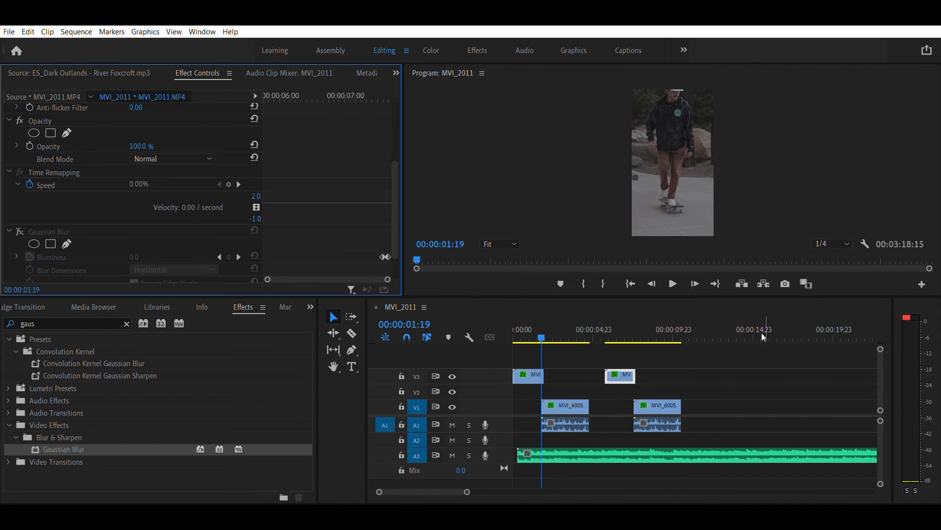
- Set the MVI_2011 copy's Scale to 100 and start keyframing it at 00:00:07:11
mouse_move(633, 325)
left_mouse_down()
mouse_move(646, 309)
mouse_move(626, 314)
mouse_move(635, 319)
left_mouse_up()
left_click(138, 148)
type("100")
left_click(634, 323)
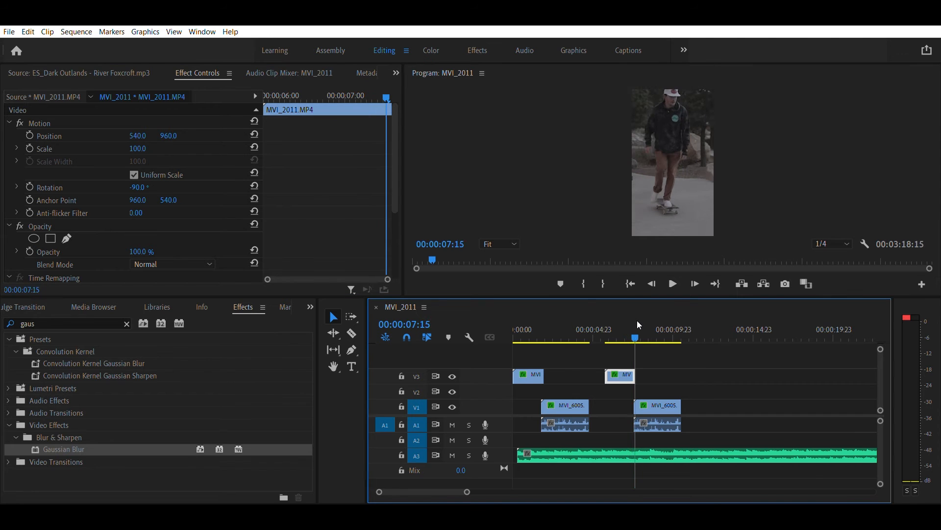
left_click(29, 148)
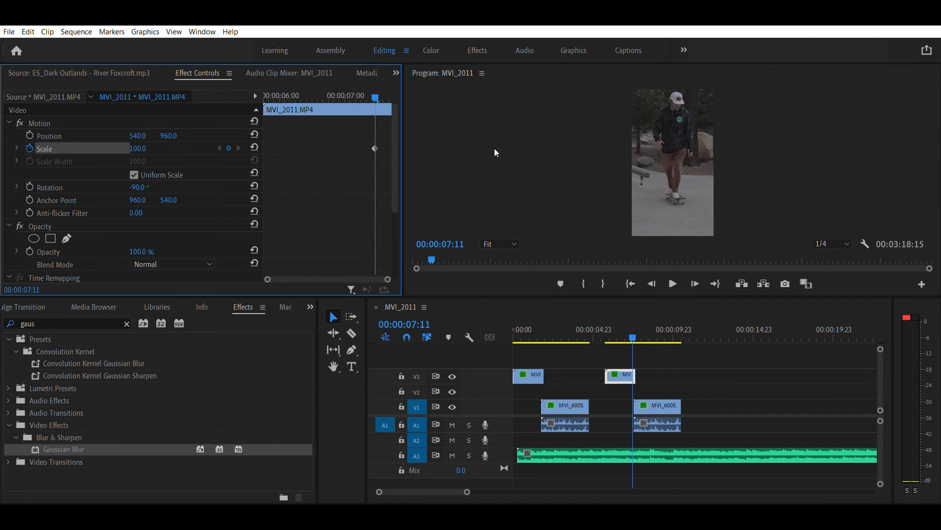
- Set the MVI_2011 copy's Scale to 250 at 00:00:07:13 and trim the clip's end to 00:00:07:14
key("Right")
key("Right")
left_click(142, 148)
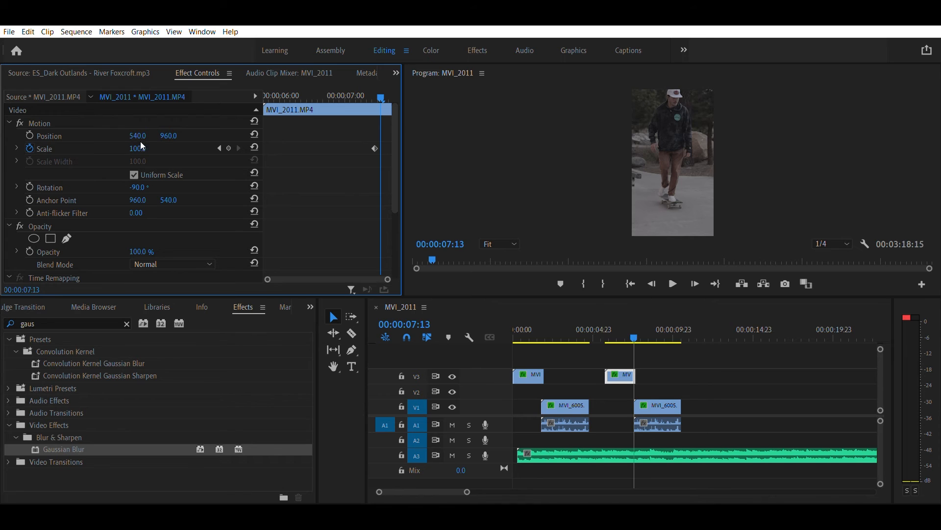
type("250")
key("Return")
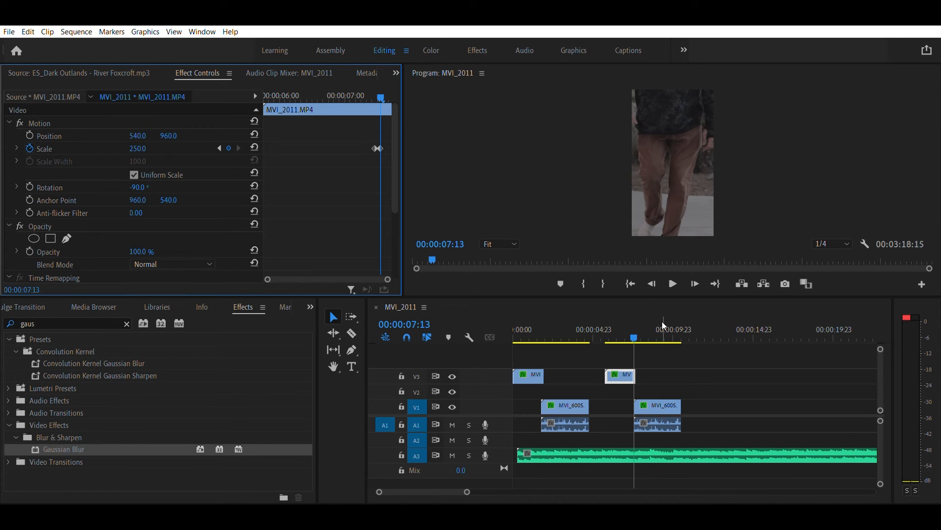
key("Right")
left_click_drag(637, 375, 634, 375)
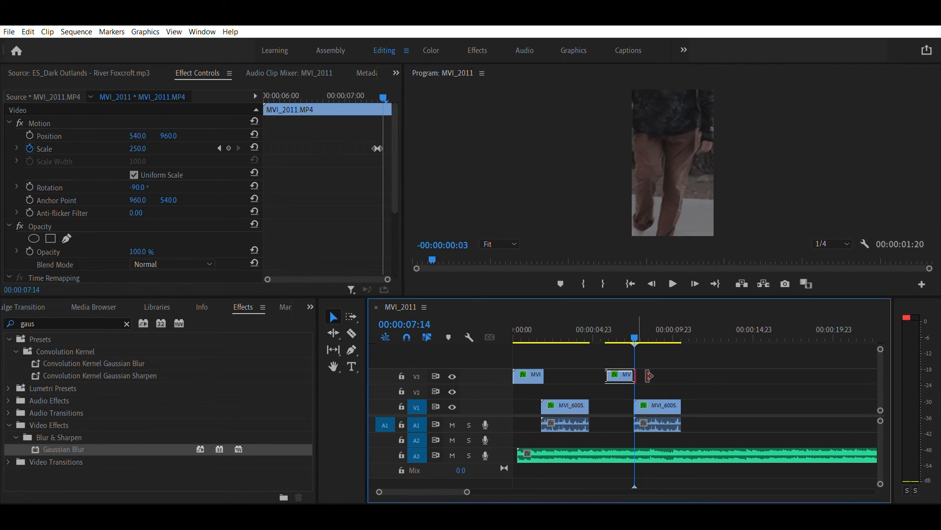
- Keyframe the MVI_6005 copy's Scale from 250 at 00:00:07:14 to 100 at 00:00:07:16
left_click(654, 398)
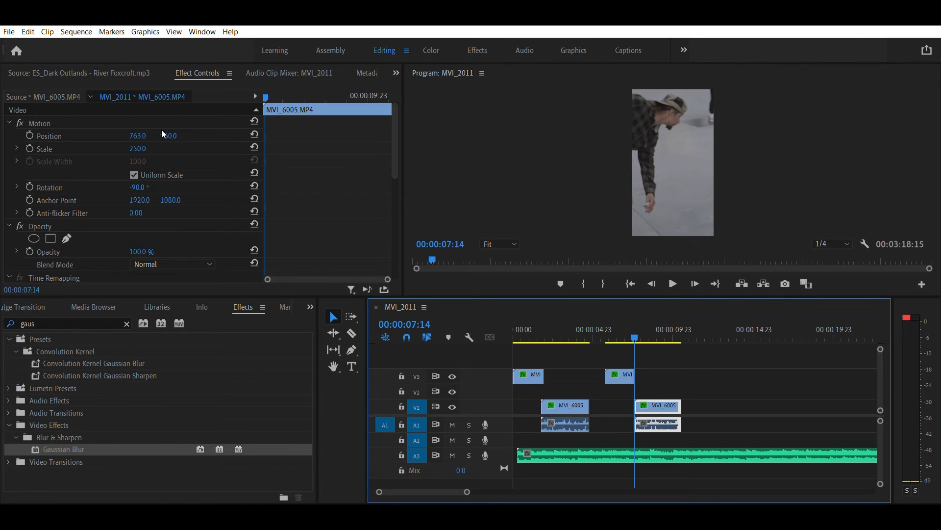
left_click(40, 148)
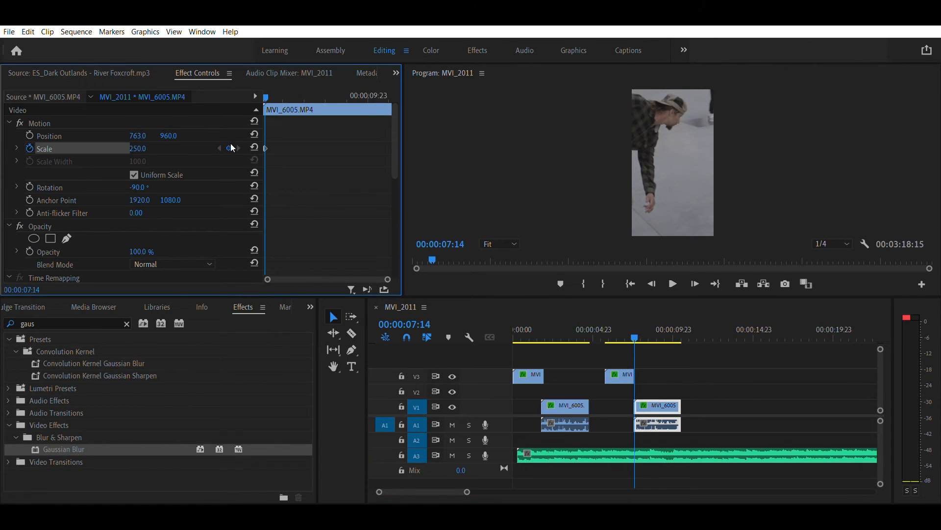
key("Right")
key("Right")
left_click(137, 148)
type("1")
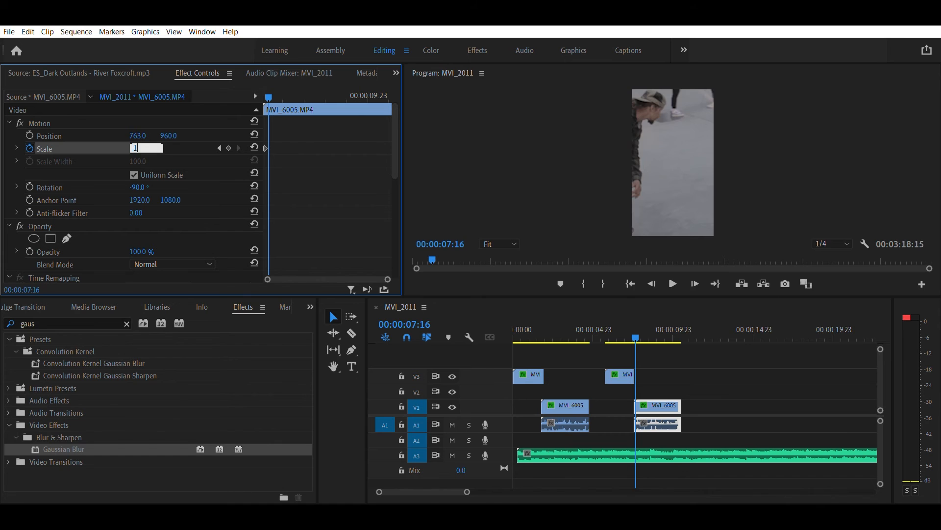
type("00")
key("Return")
- Play the plain zoom transition between the copied clips several times from just before their cut
left_click(629, 329)
left_click(627, 329)
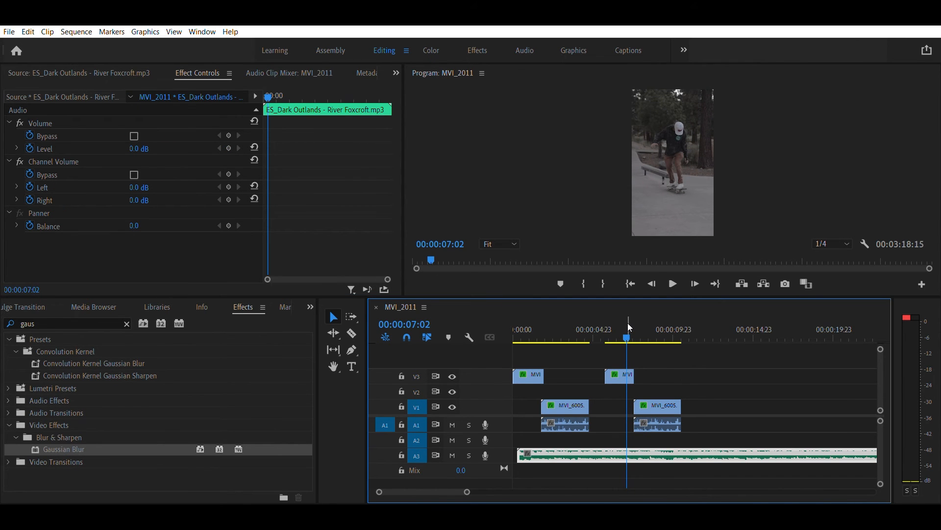
key("space")
left_click(628, 325)
key("space")
left_click(628, 324)
key("space")
key("space")
- Play the original bulge transition from different starting points to compare it with the plain zoom version
left_click(537, 326)
key("space")
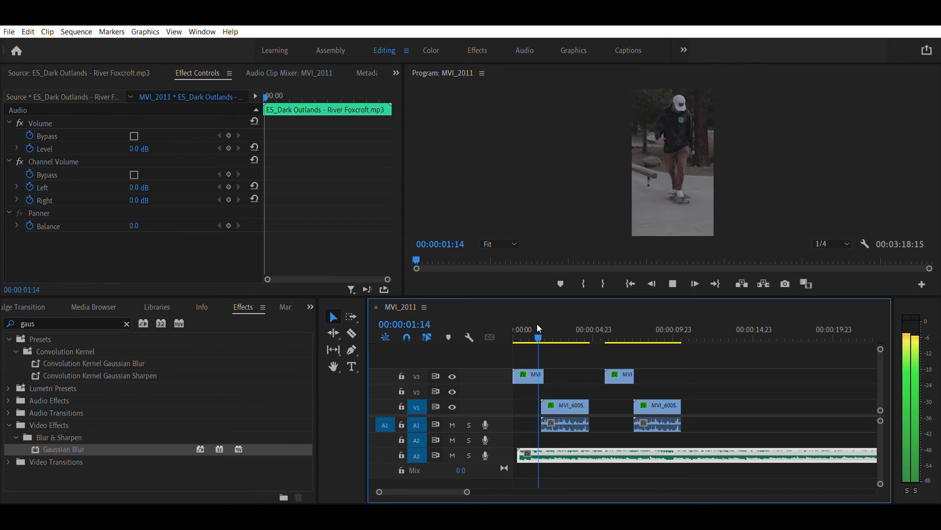
left_click(525, 328)
key("space")
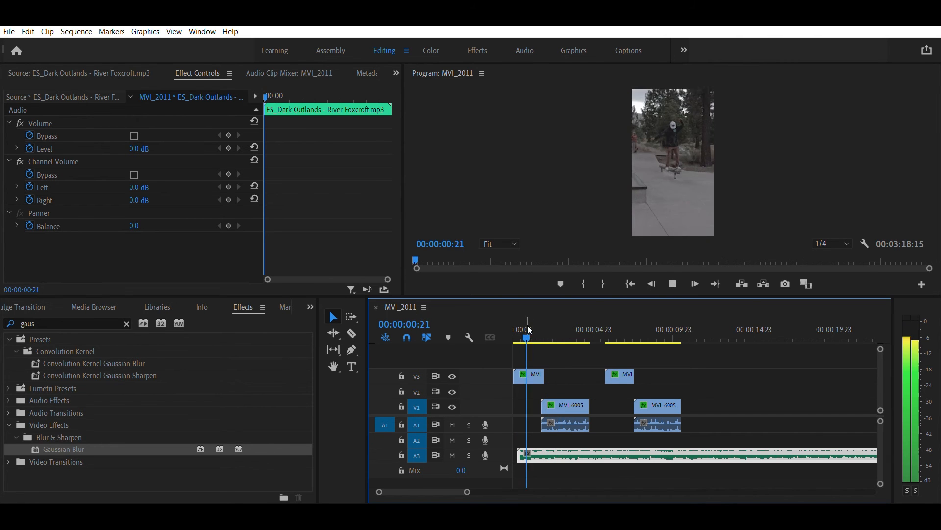
key("space")
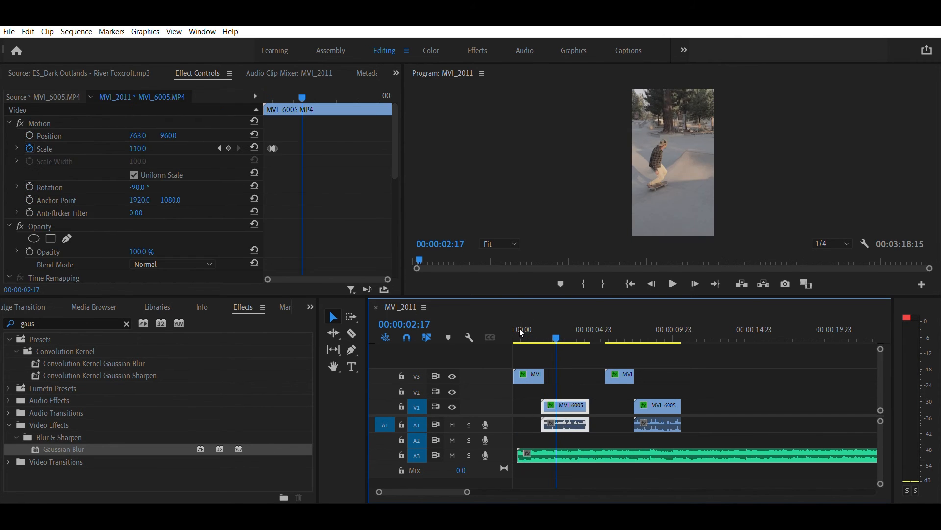
left_click(531, 328)
left_click(624, 328)
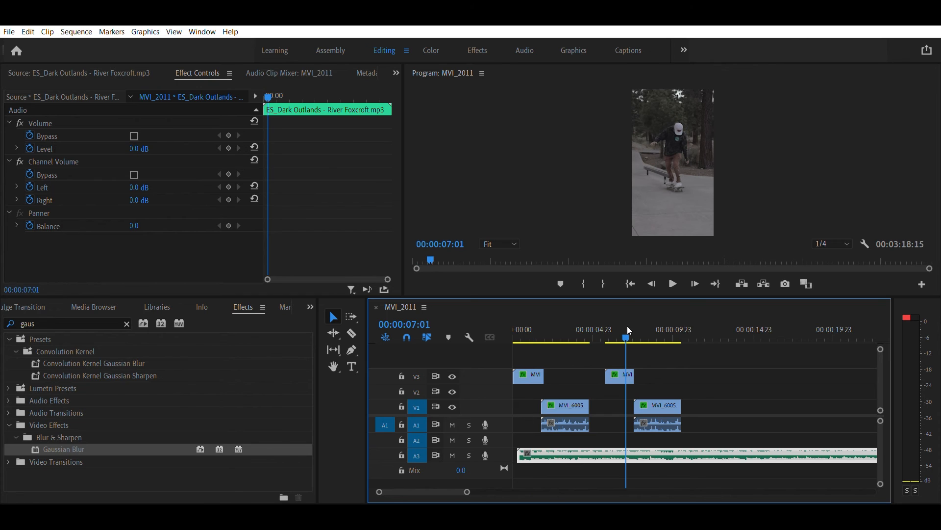
left_click(538, 327)
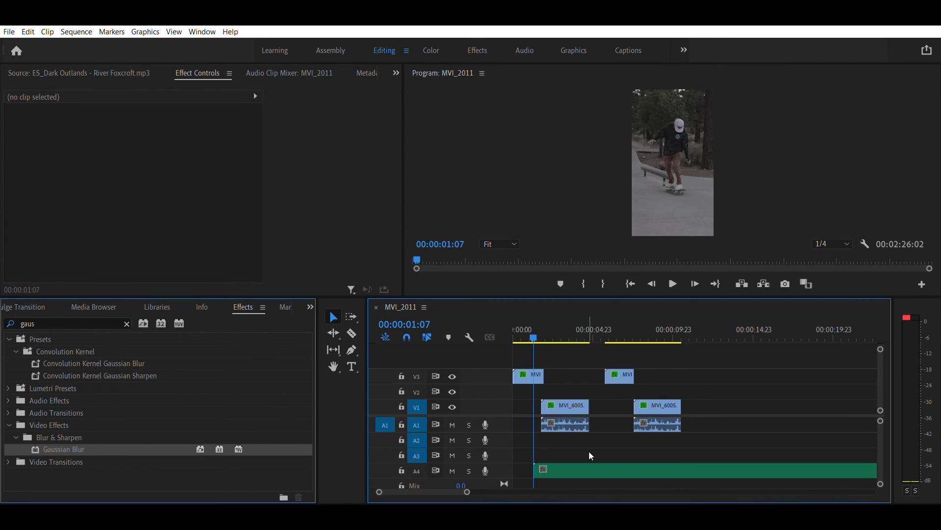
- Move the music clip to audio track A2 so that it starts at the beginning of the sequence
left_click_drag(587, 467, 562, 433)
left_click(533, 321)
key("equal")
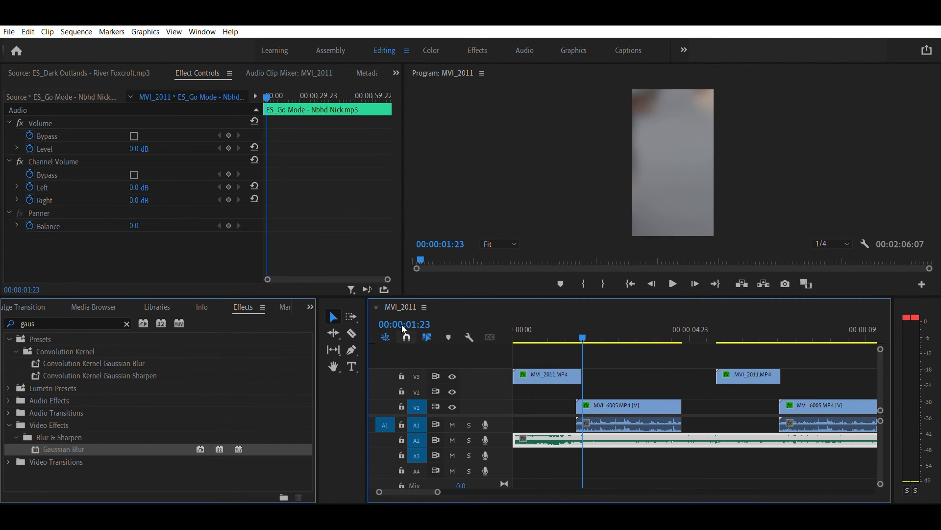
- Play the bulge transition from the sequence start and the plain zoom copy from before its cut, comparing both with the music
key("Home")
key("space")
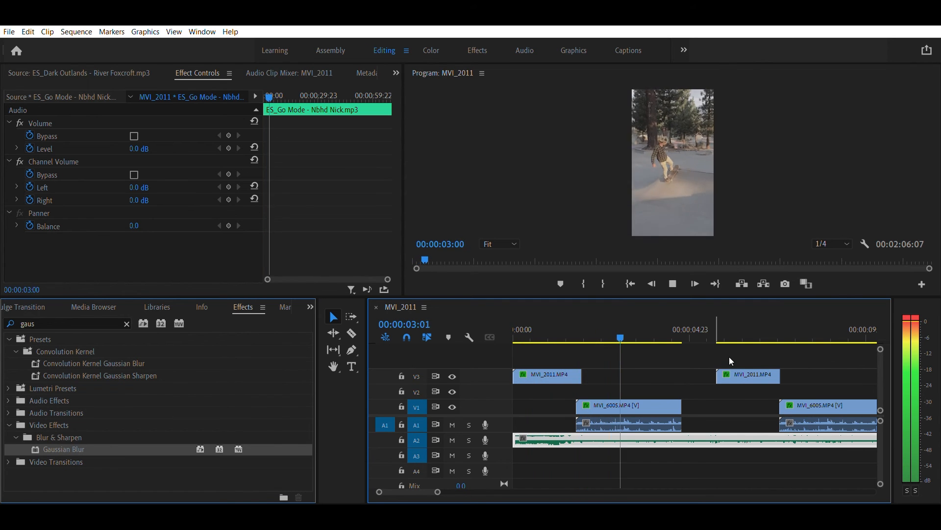
left_click(772, 329)
left_click(764, 329)
left_click_drag(766, 327, 740, 322)
key("space")
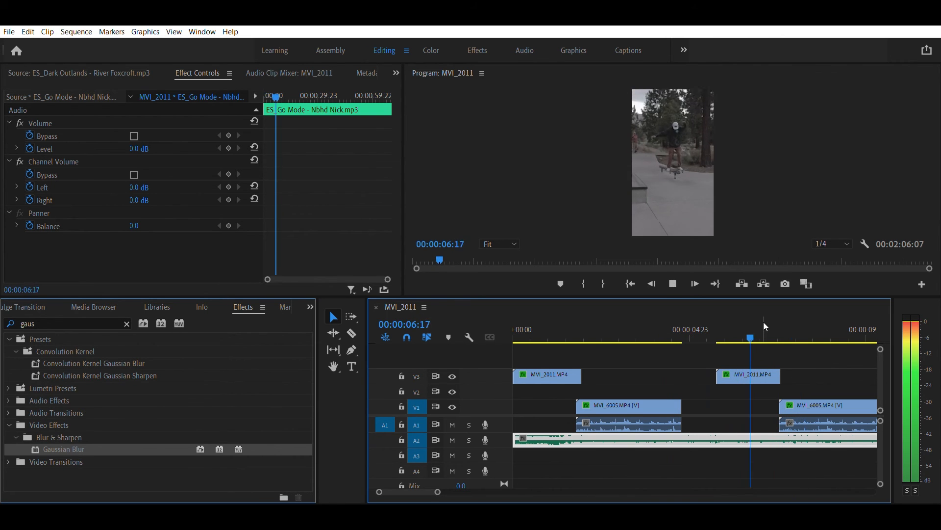
left_click(767, 328)
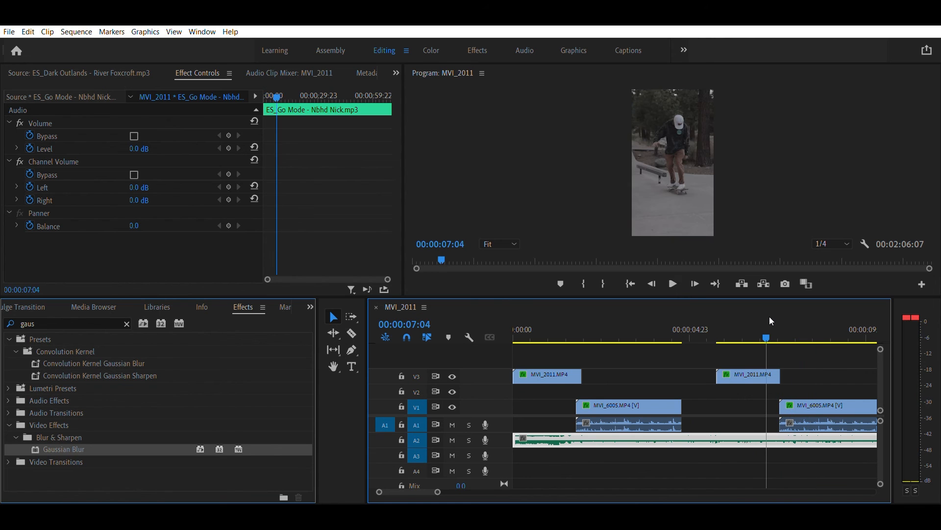
left_click(768, 323)
- Replay the bulge transition with the music from just before the first cut
left_click_drag(772, 321, 562, 325)
key("space")
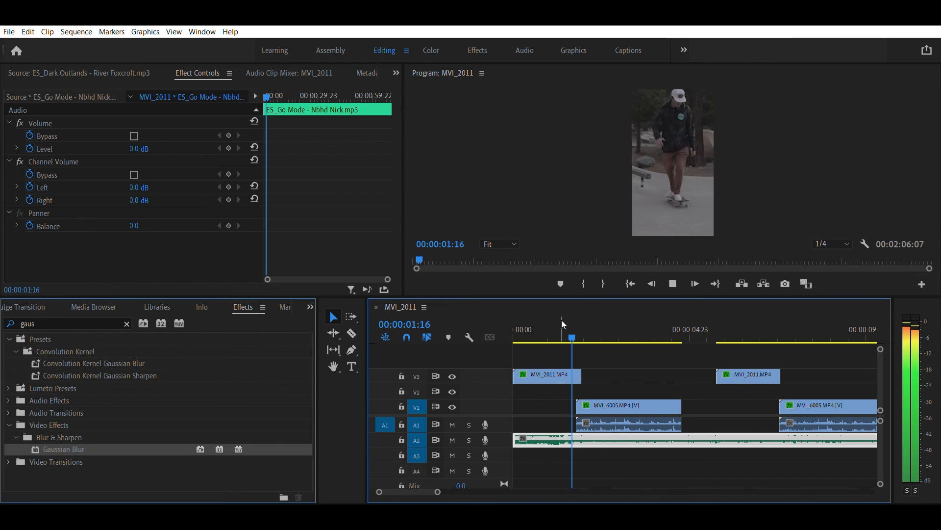
key("space")
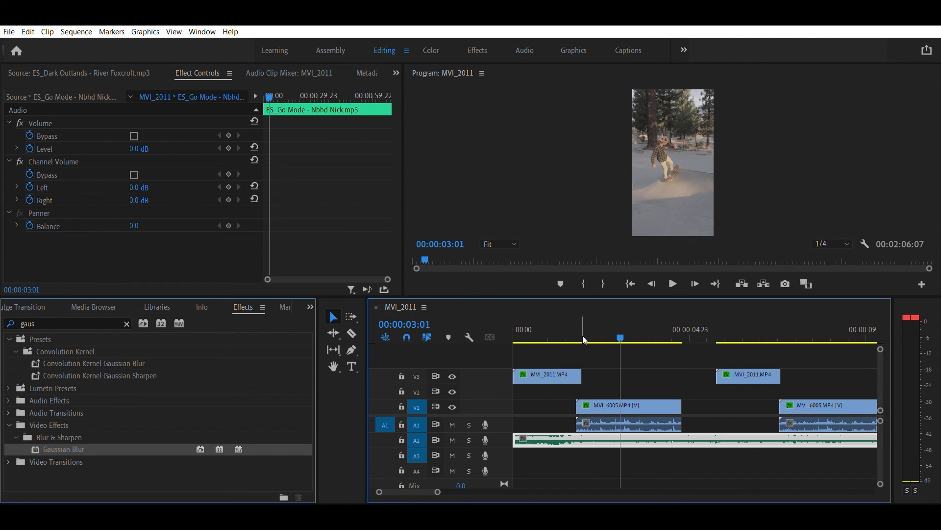
left_click(568, 328)
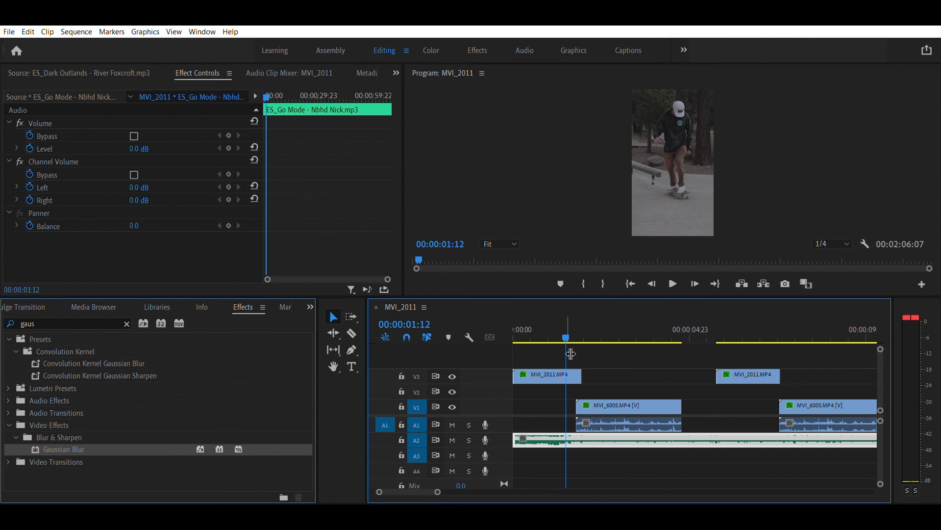